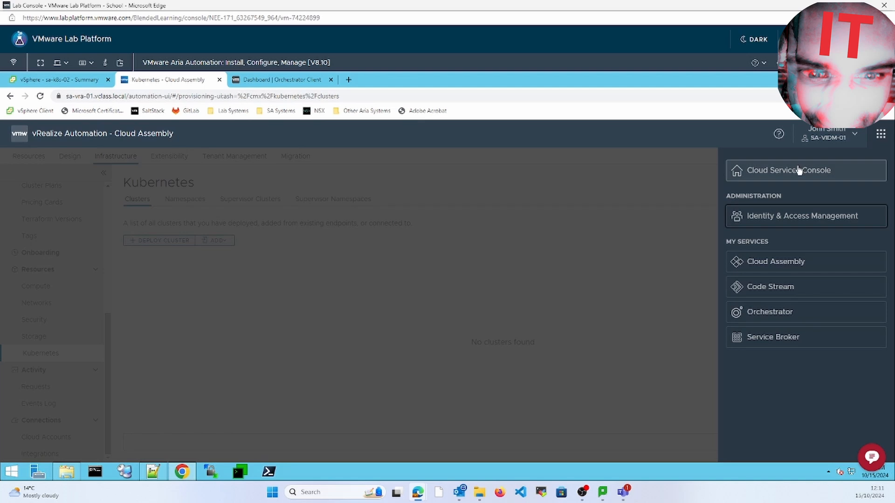
Open Cloud Assembly through the Cloud Services Console and go to its infrastructure settings.
left_click(799, 169)
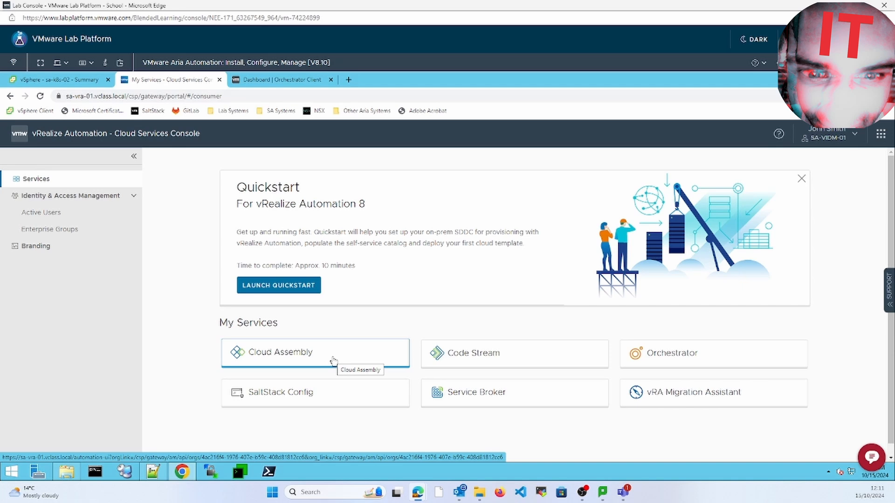
left_click(63, 81)
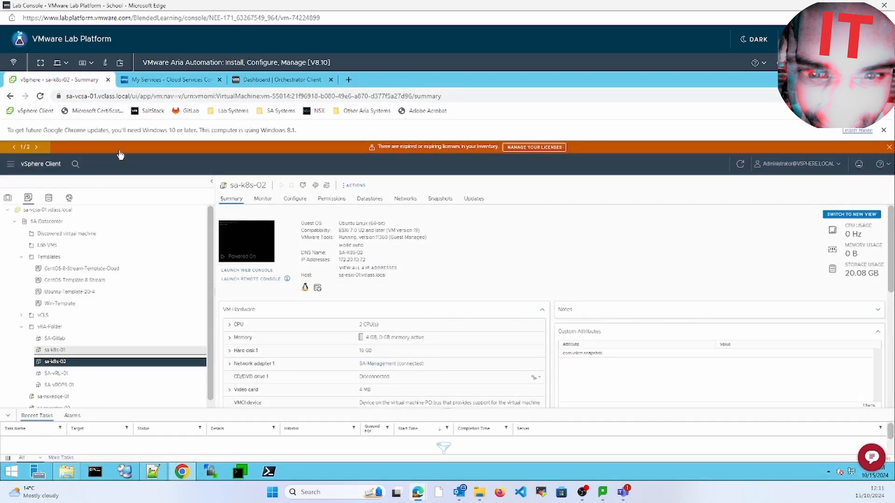
left_click(175, 80)
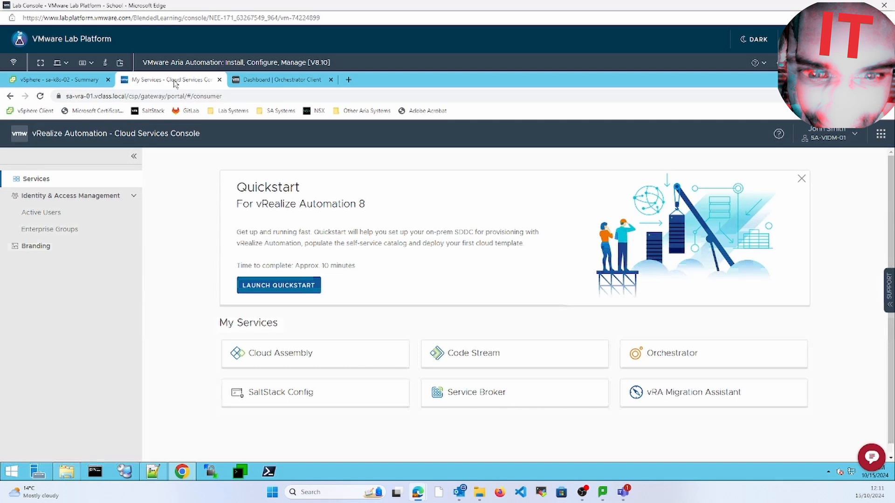
left_click(329, 354)
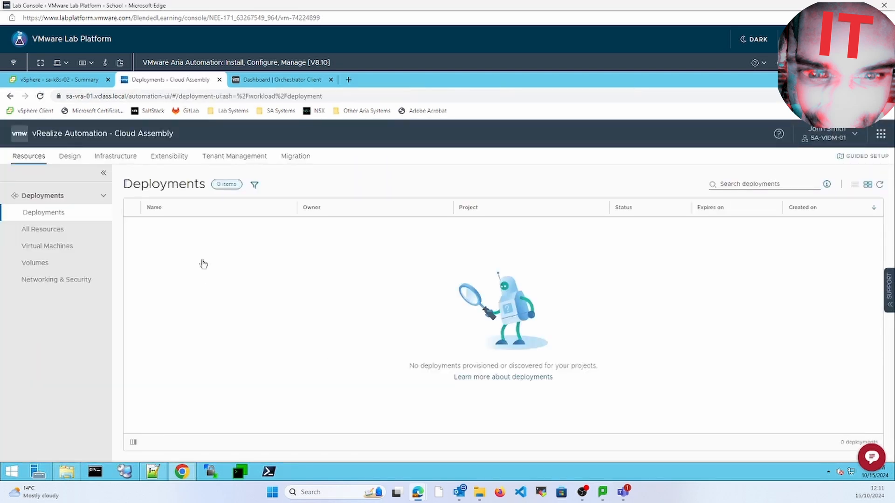
left_click(114, 157)
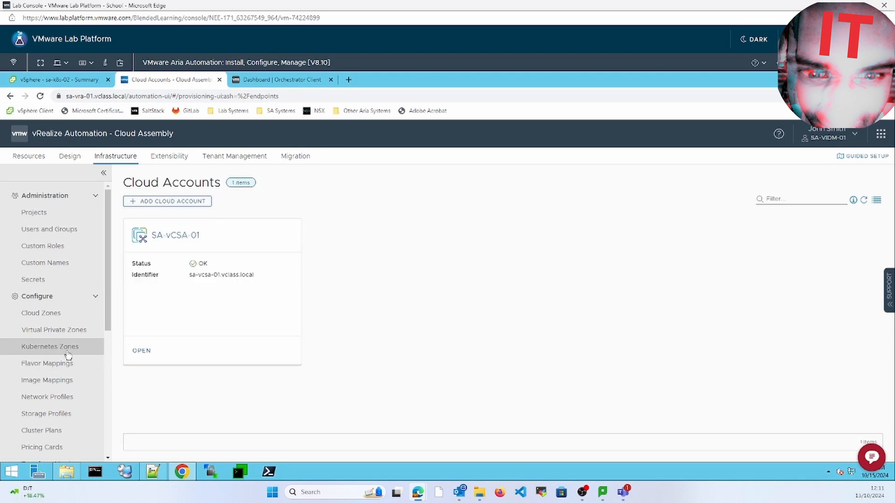
Collapse the Configure and Administration groups, and start attaching an external cluster in the Kubernetes resources.
left_click(93, 299)
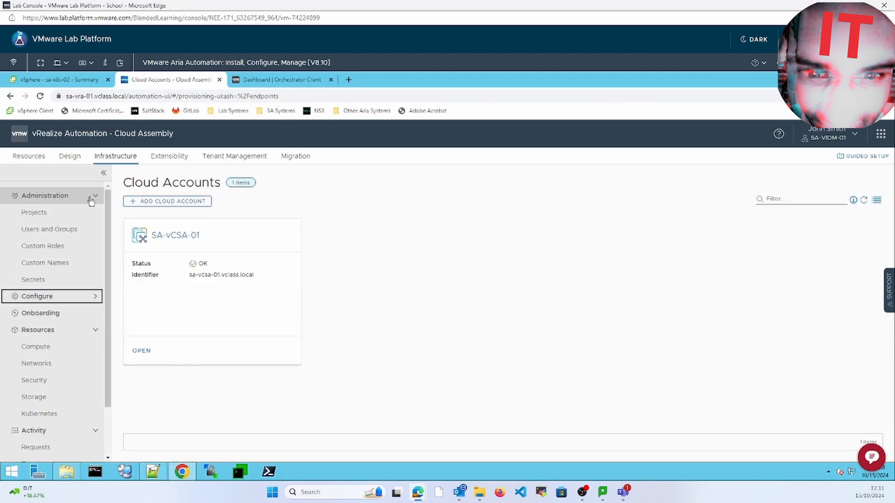
left_click(93, 195)
left_click(49, 329)
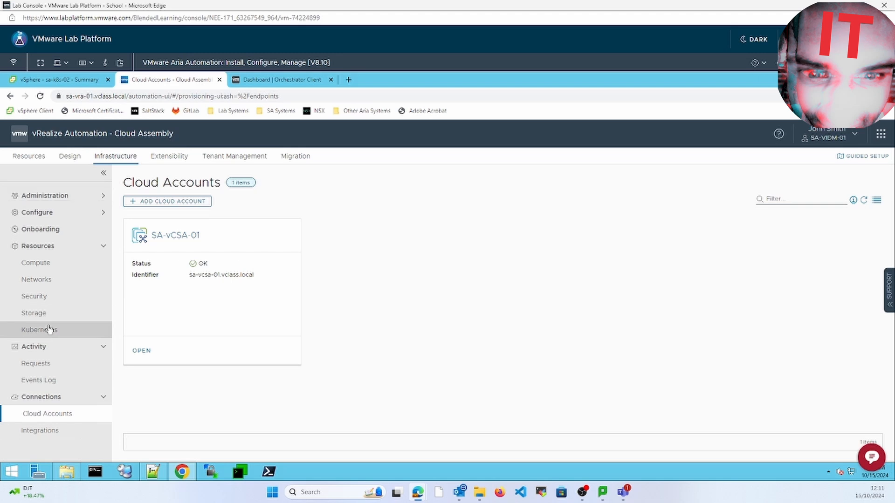
left_click(218, 240)
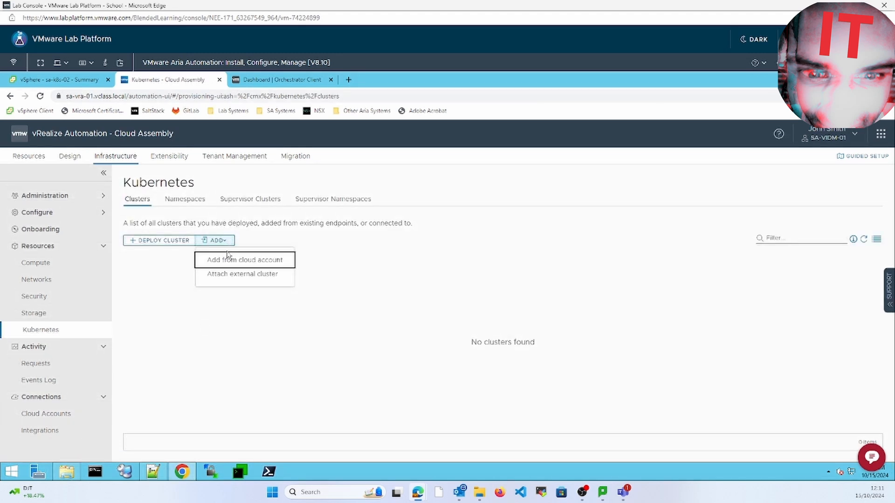
left_click(236, 276)
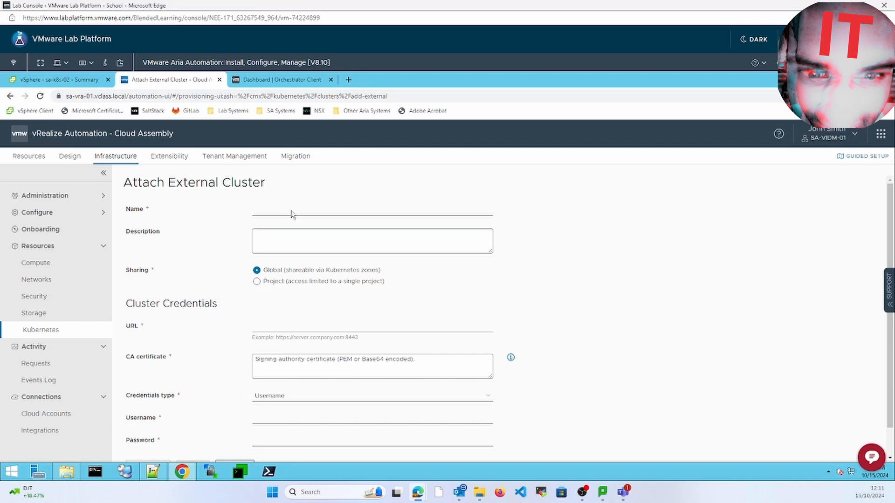
left_click(292, 212)
left_click(276, 324)
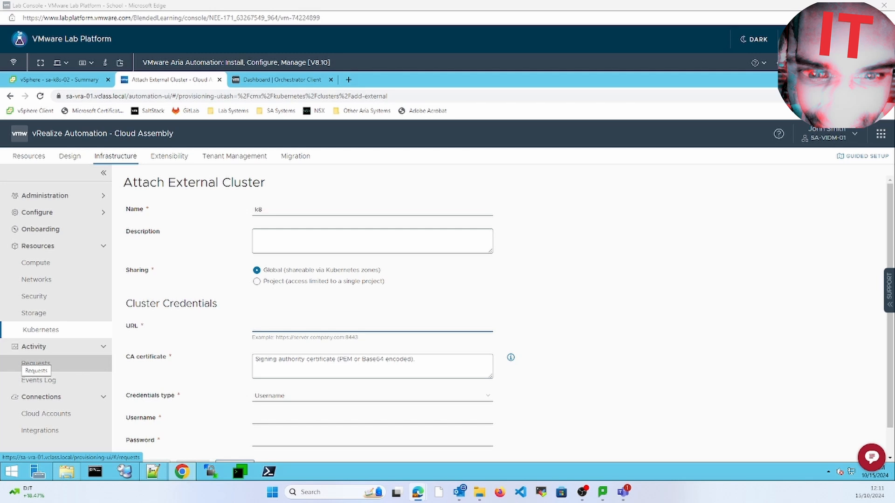
left_click(306, 336)
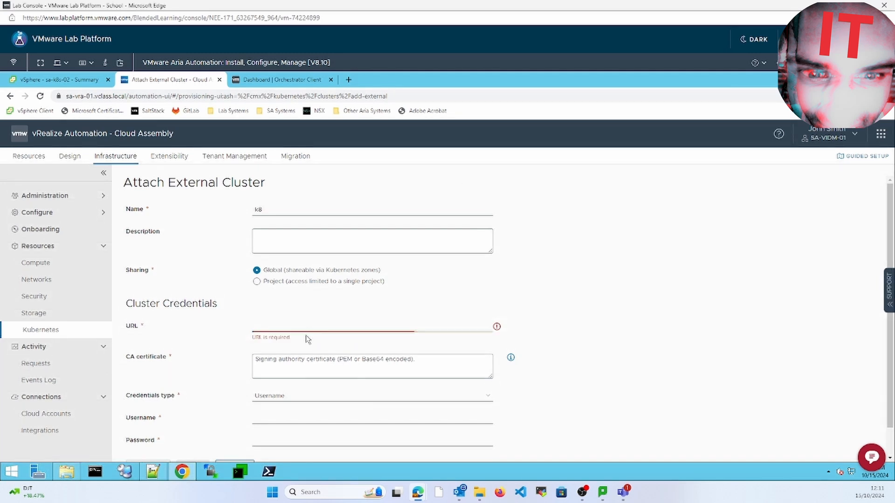
left_click(302, 324)
type("https://sa-k8s")
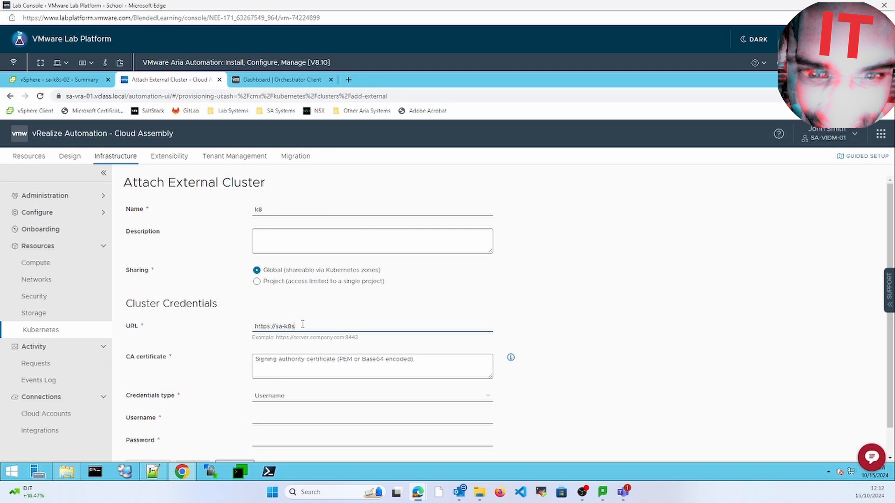
type("-01.vclass.local:6443")
Copy the full contents of ca.crt from Notepad++ into the external cluster's CA certificate.
left_click(305, 363)
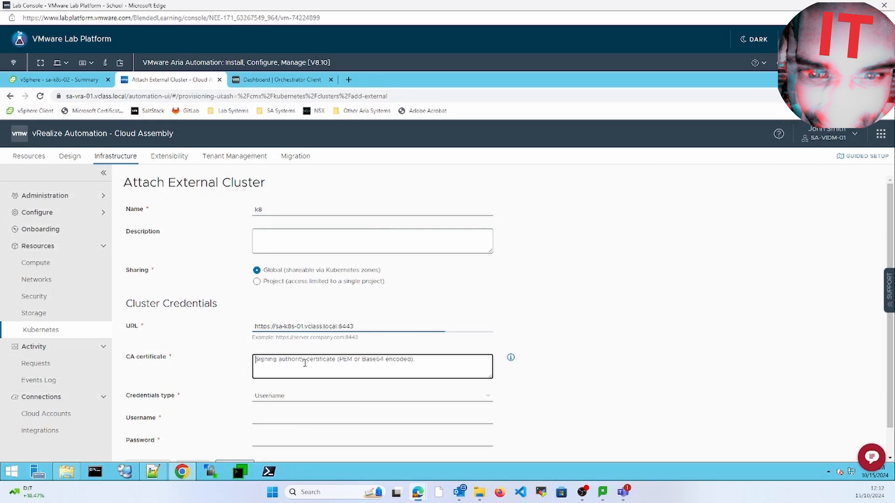
left_click(153, 472)
left_click(114, 110)
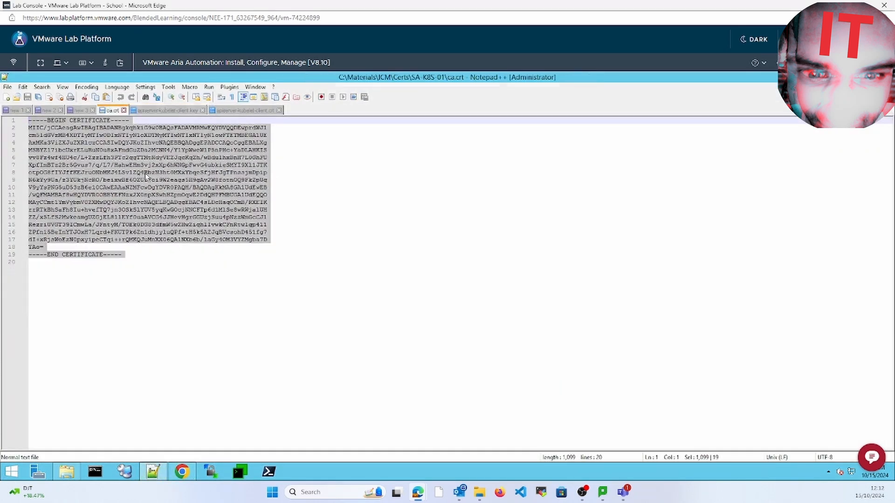
left_click(175, 248)
key("ctrl+a")
right_click(113, 147)
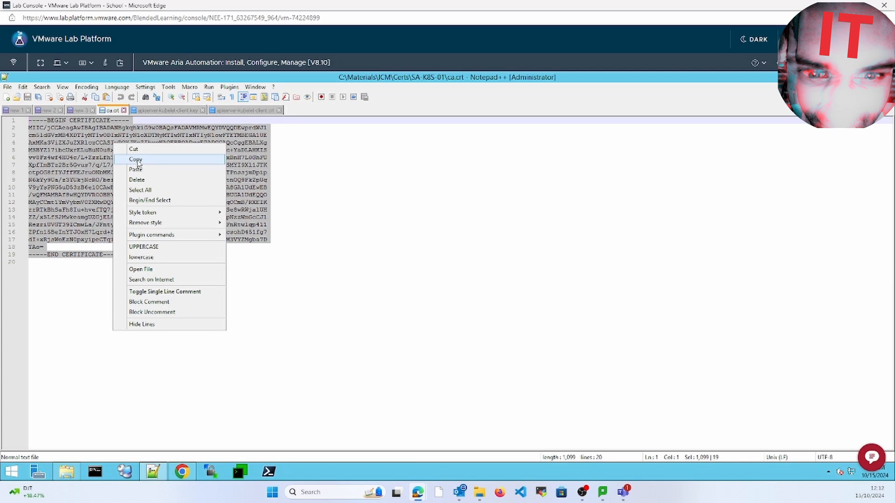
left_click(135, 159)
left_click(182, 471)
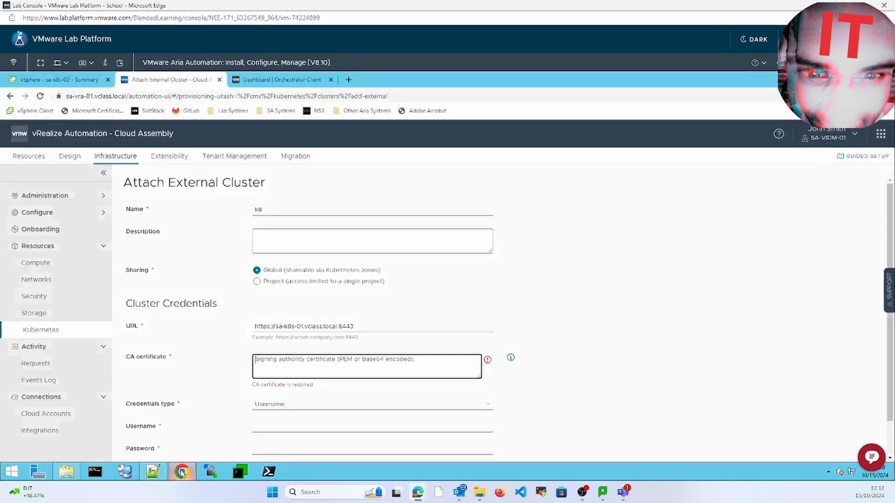
right_click(303, 362)
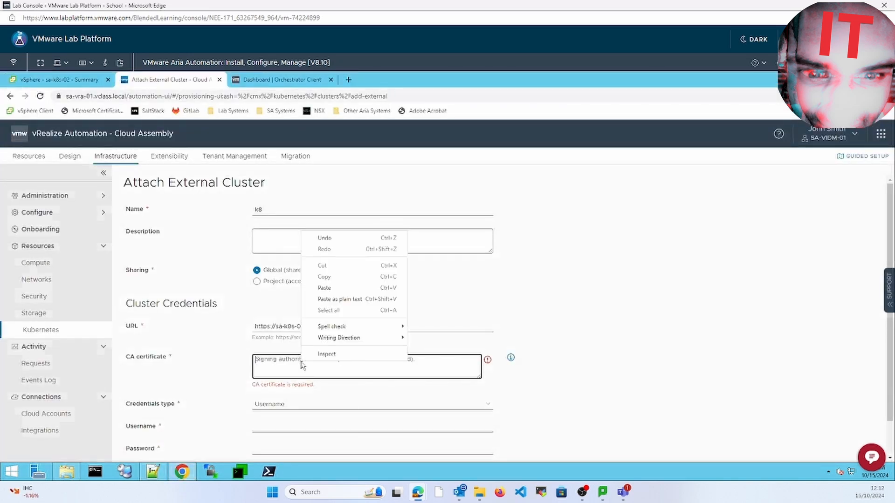
left_click(331, 288)
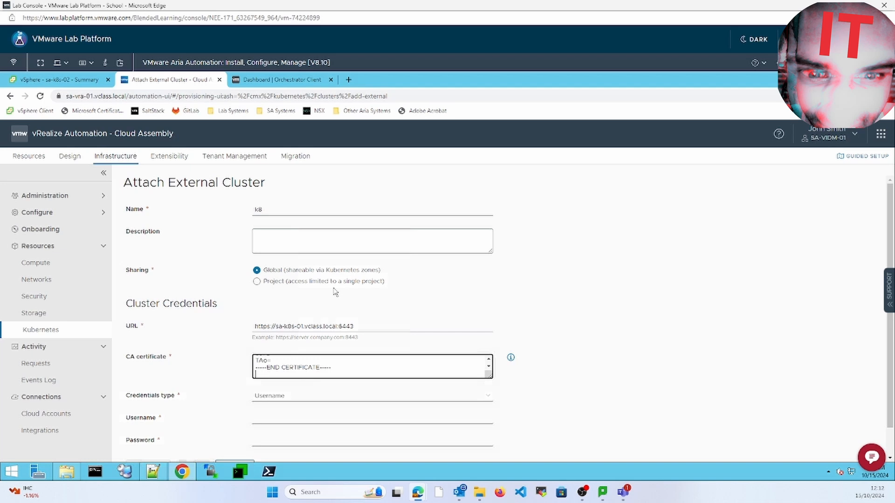
Set the credentials type to Certificate and copy the apiserver-kubelet-client.crt contents from Notepad++ into the public certificate.
left_click(399, 396)
left_click(400, 415)
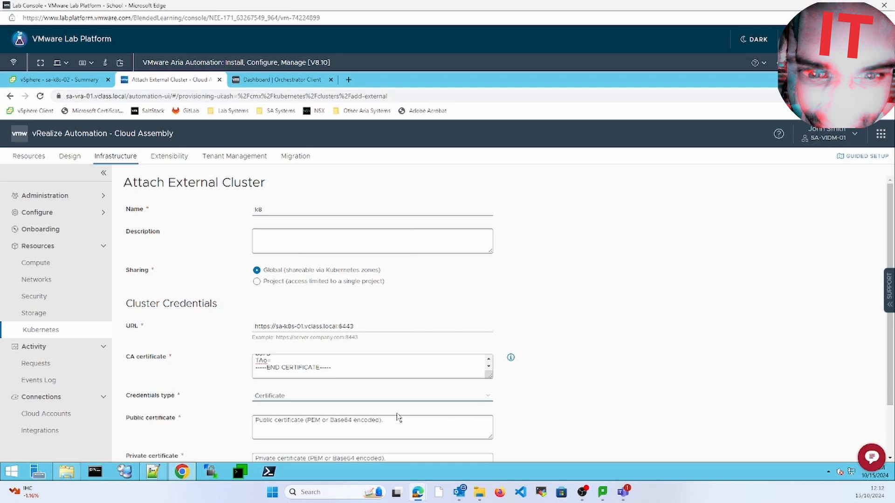
left_click(154, 472)
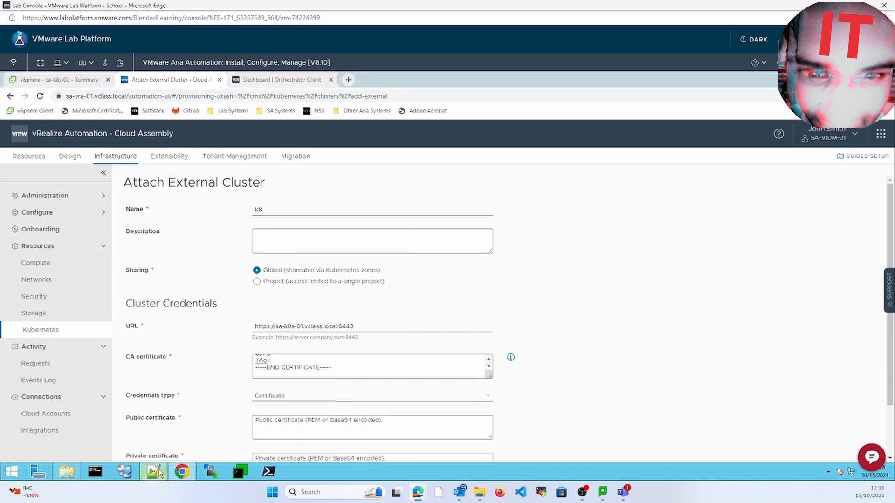
right_click(193, 222)
left_click(224, 237)
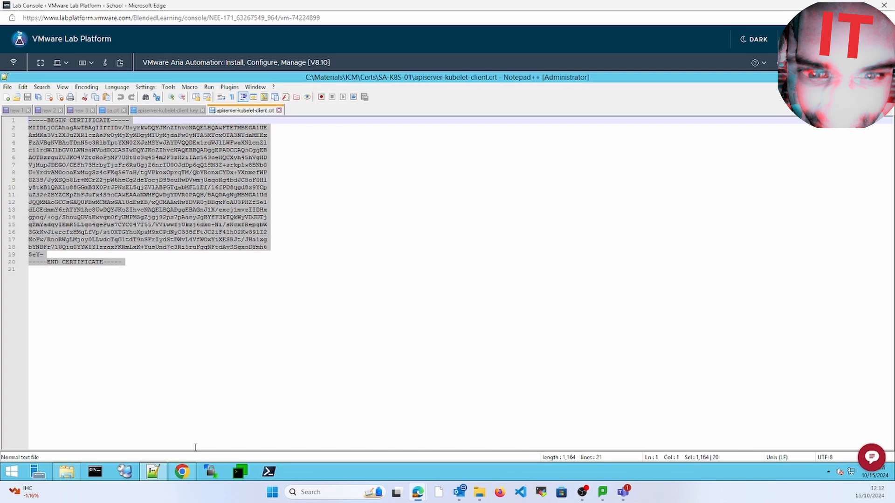
left_click(182, 472)
left_click(286, 429)
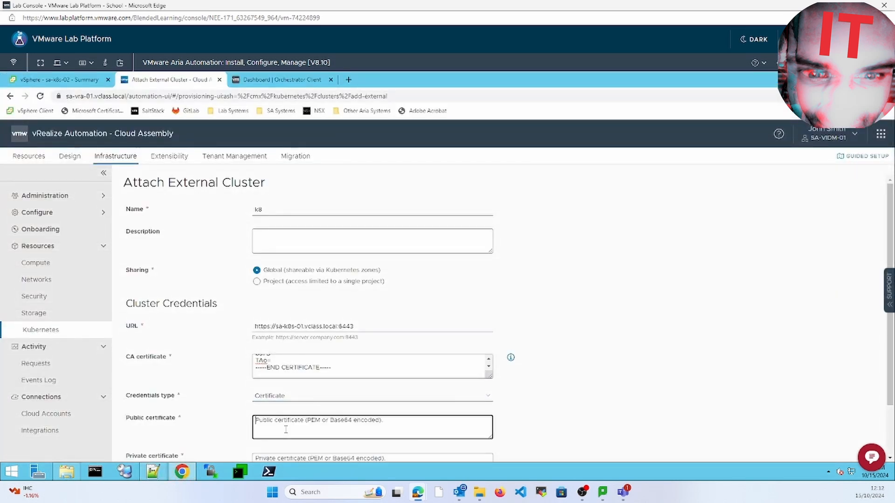
key("ctrl+v")
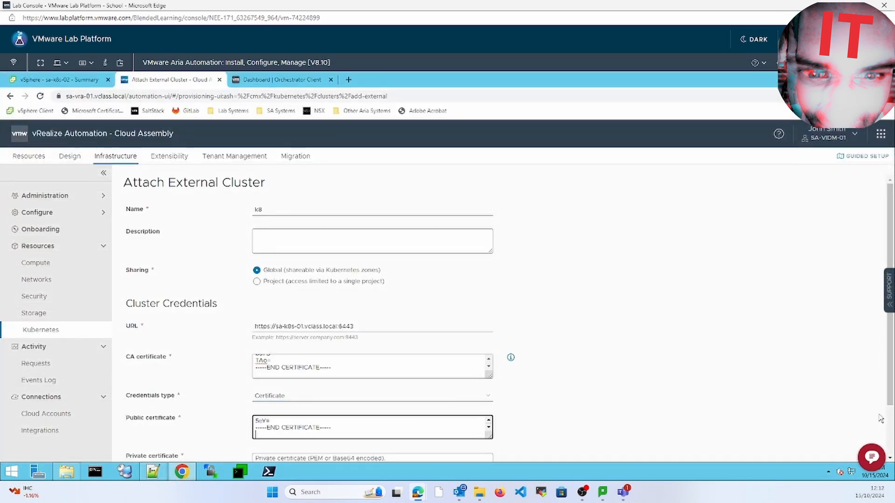
Copy the private key from apiserver-kubelet-client.key in Notepad++ into the cluster's private certificate.
scroll(709, 395, "down", 2)
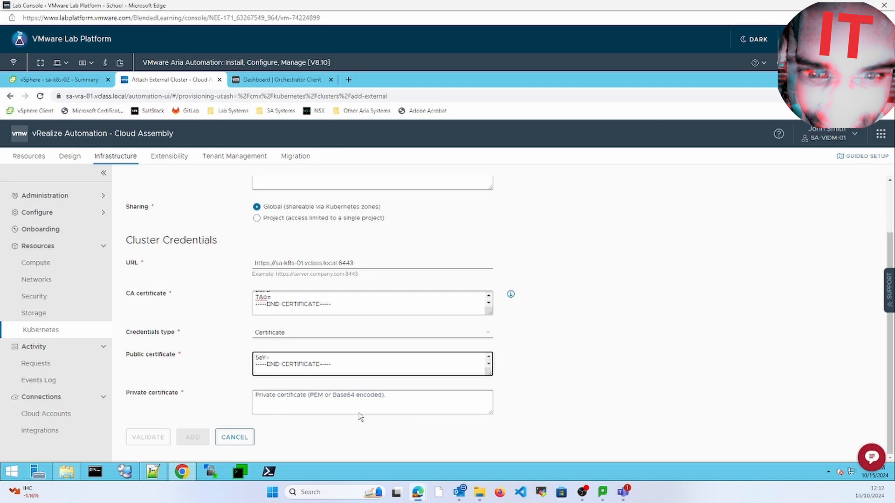
left_click(284, 406)
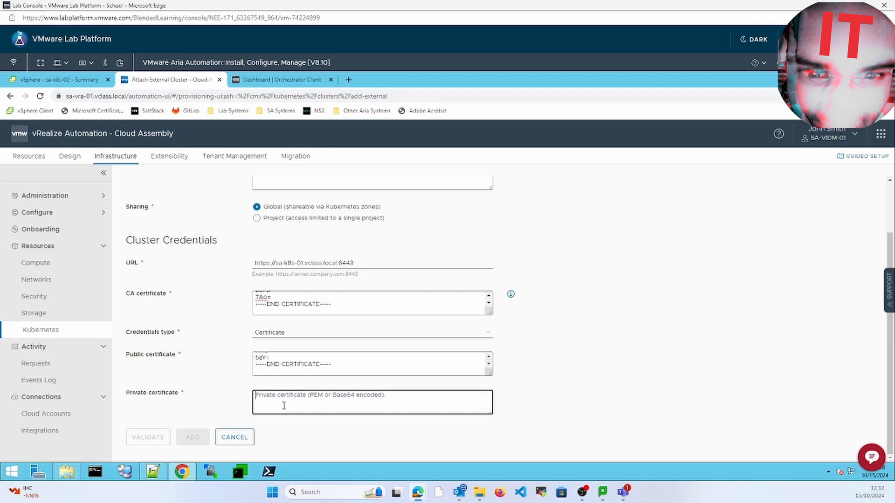
left_click(153, 471)
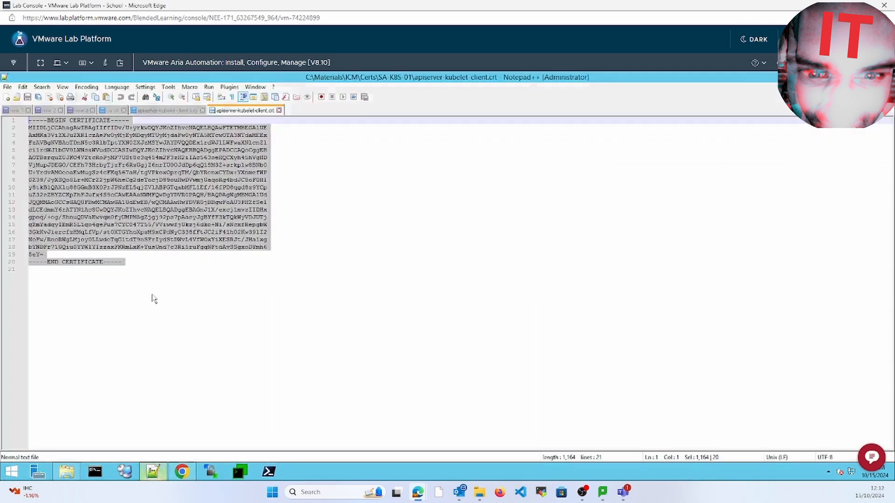
left_click(163, 111)
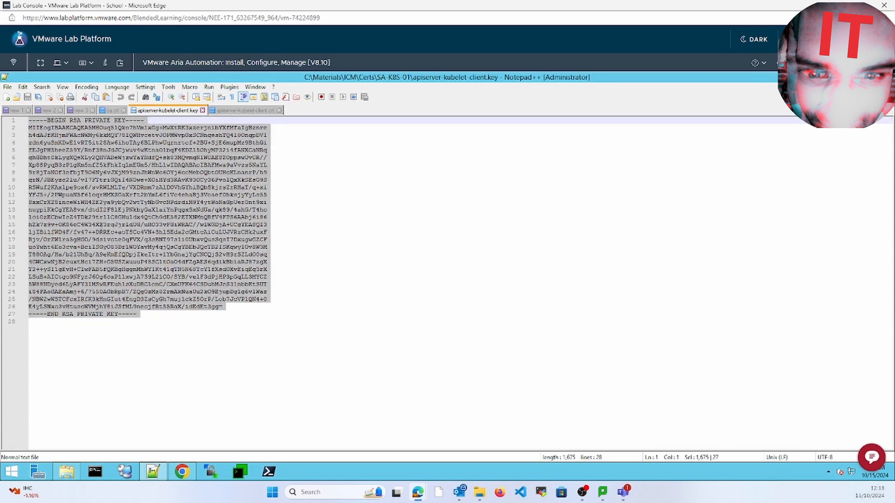
right_click(101, 231)
left_click(124, 244)
left_click(181, 471)
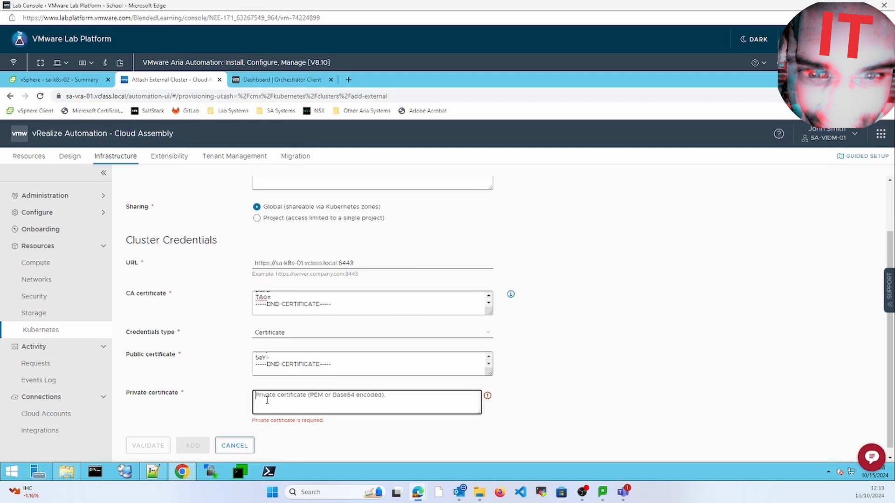
key("ctrl+v")
Validate the external cluster's credentials and add the cluster.
left_click(148, 446)
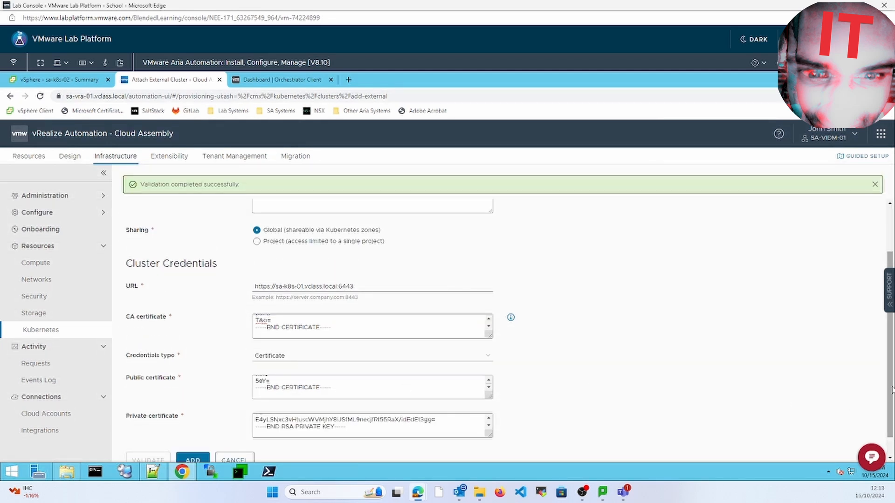
scroll(889, 349, "up", 2)
scroll(878, 419, "down", 3)
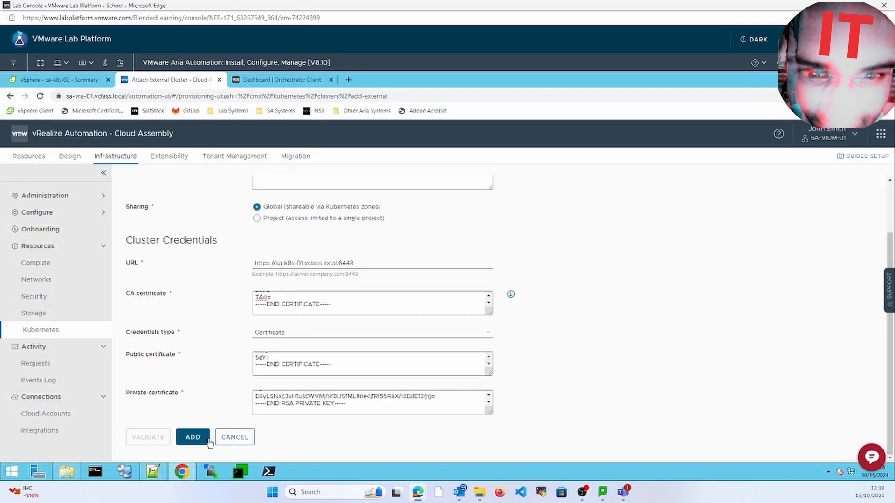
left_click(193, 437)
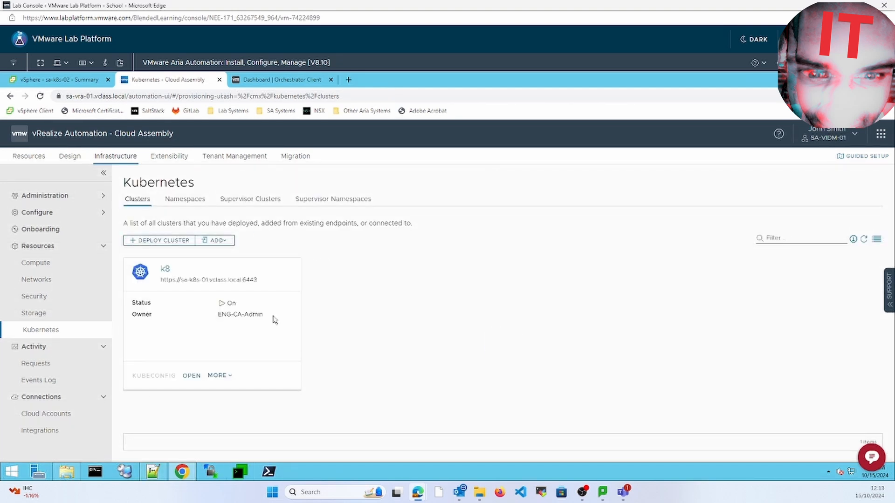
Try to create a namespace named edu1 on the k8 cluster in the VMW-ENG project.
left_click(191, 376)
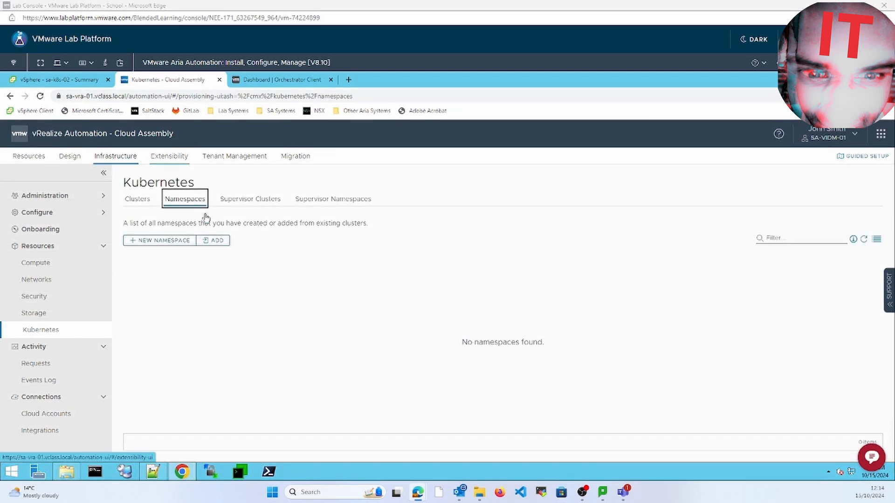
left_click(154, 241)
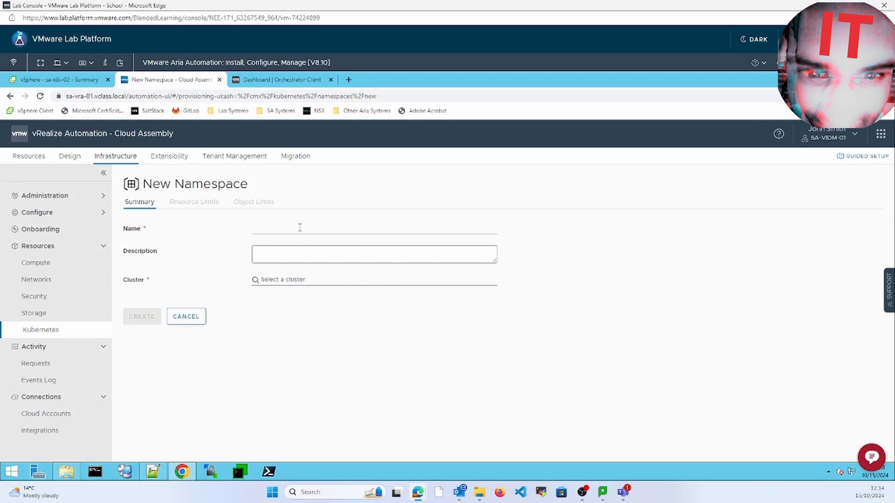
left_click(300, 227)
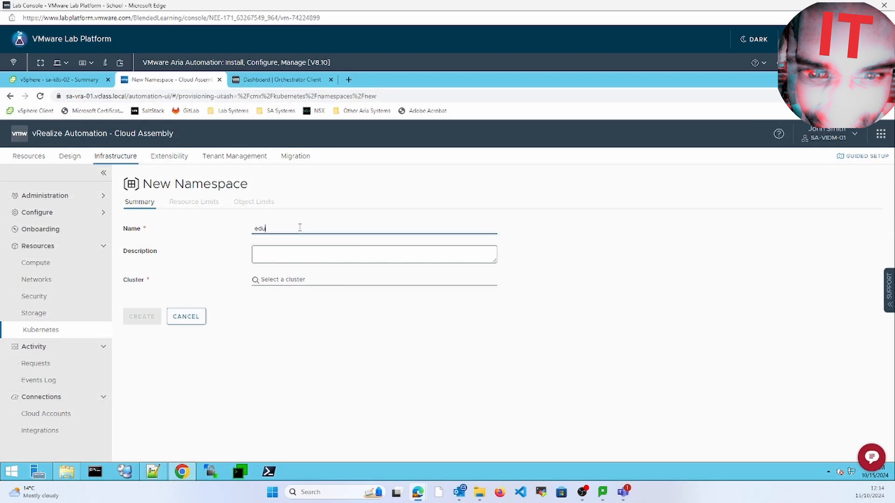
left_click(298, 279)
left_click(312, 312)
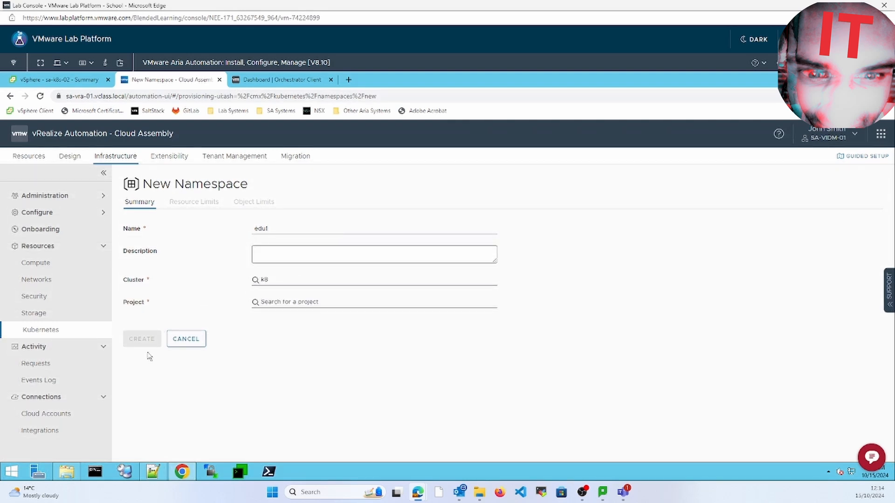
left_click(268, 304)
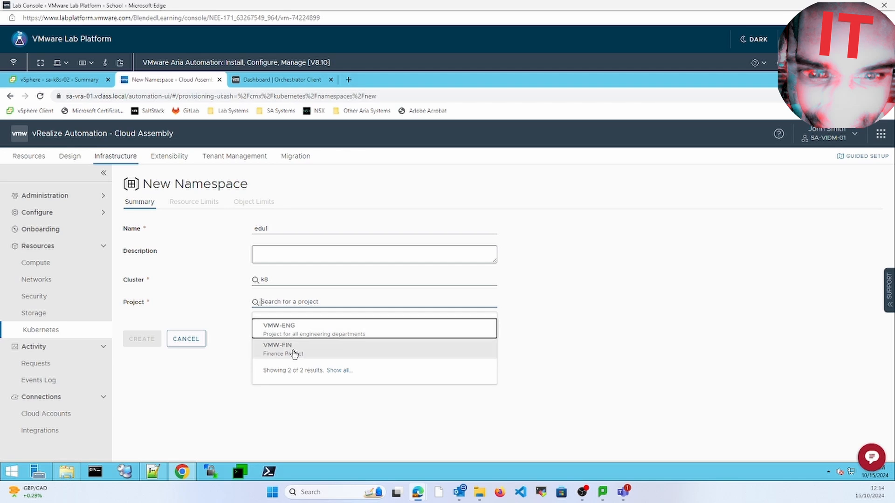
left_click(290, 332)
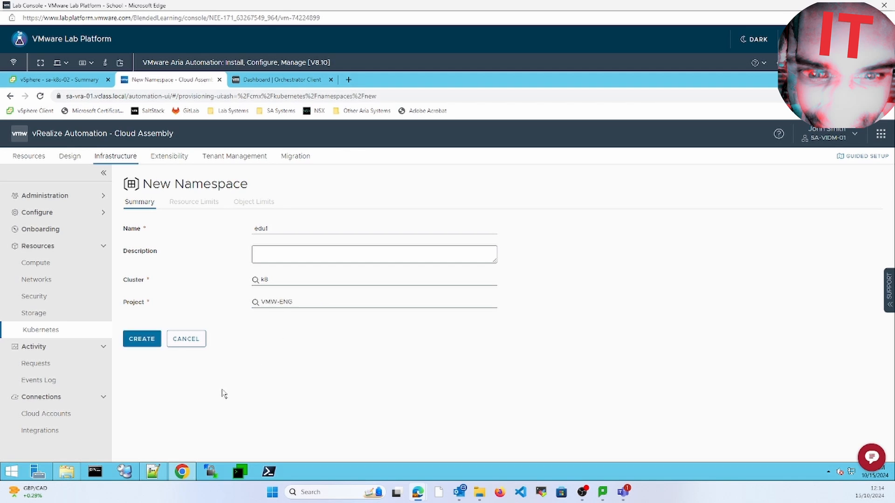
left_click(138, 343)
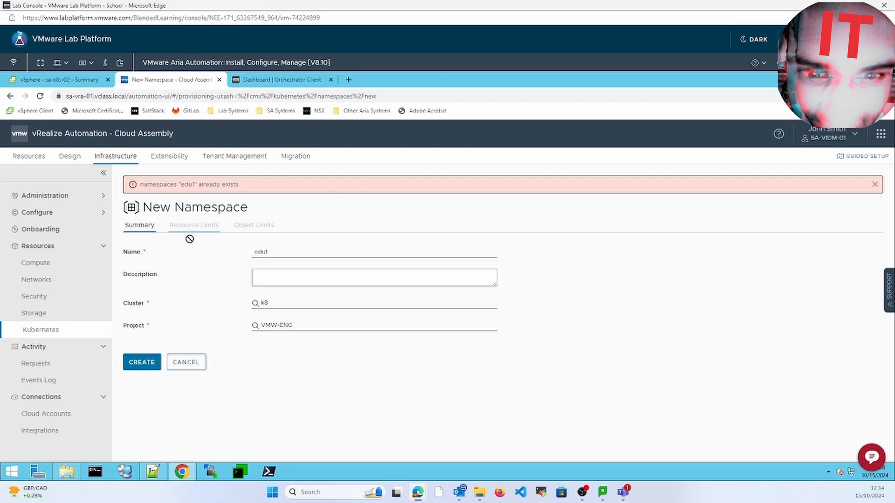
Change the new namespace's name to testnamespace and create it.
left_click(339, 330)
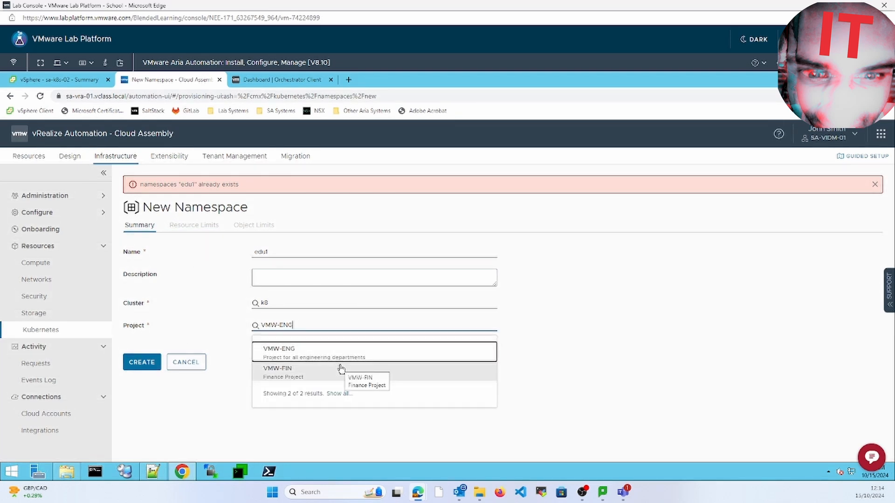
left_click(275, 252)
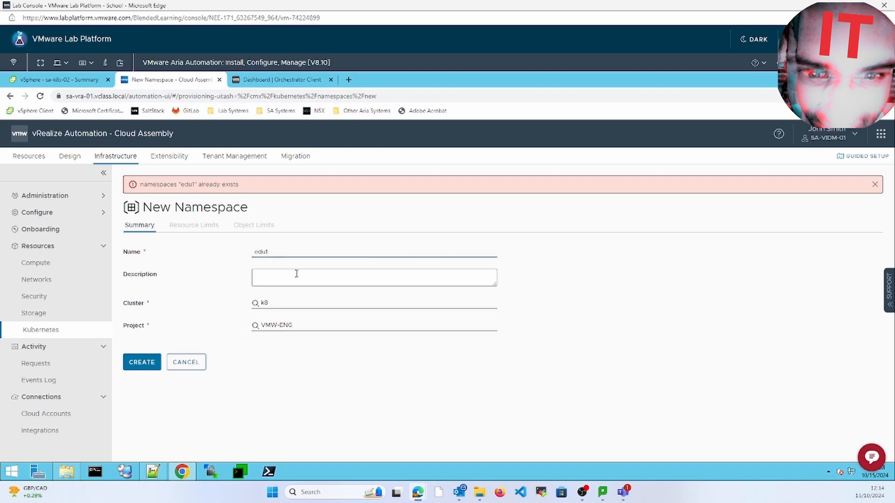
key("BackSpace")
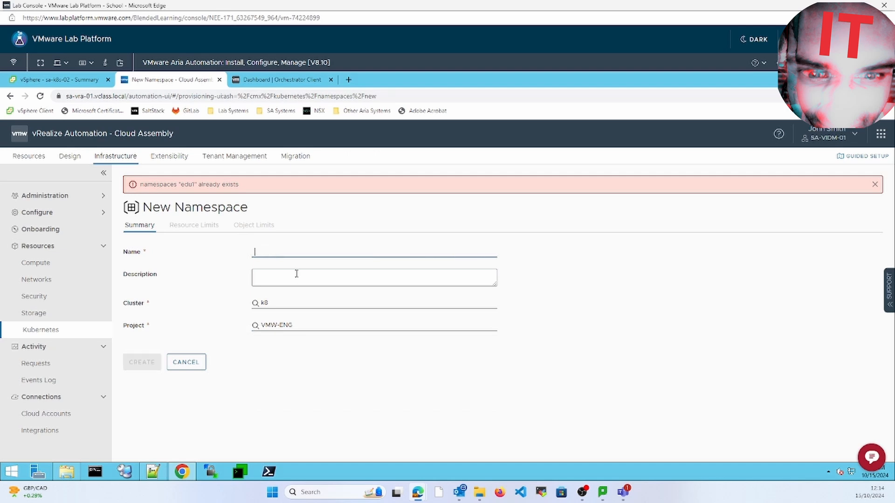
type("testnames")
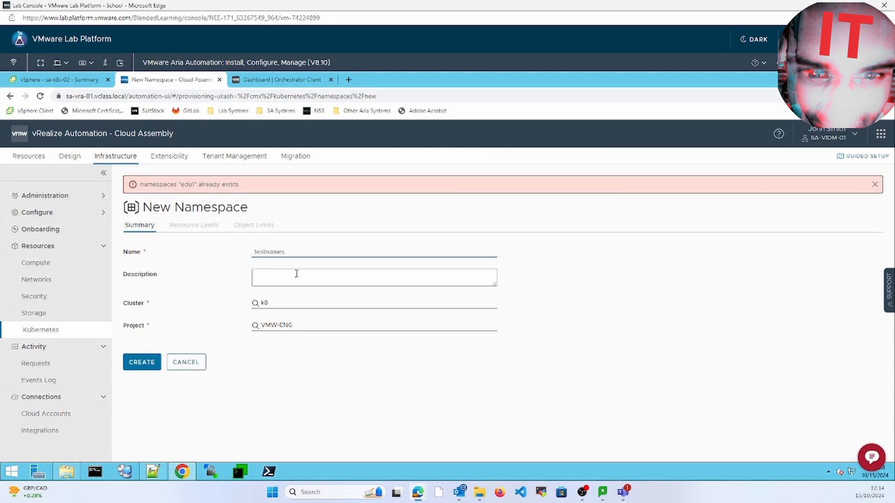
type("pace")
left_click(142, 363)
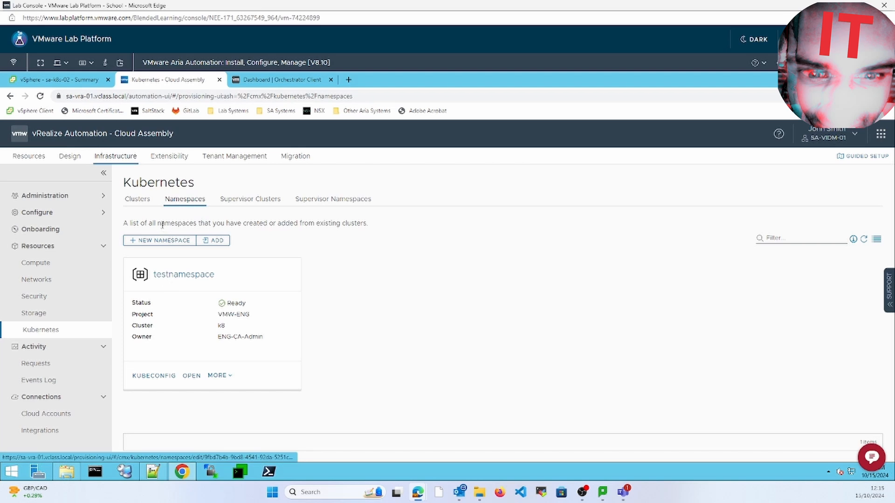
Open the k8 cluster's details and examine its full list of namespaces.
left_click(140, 200)
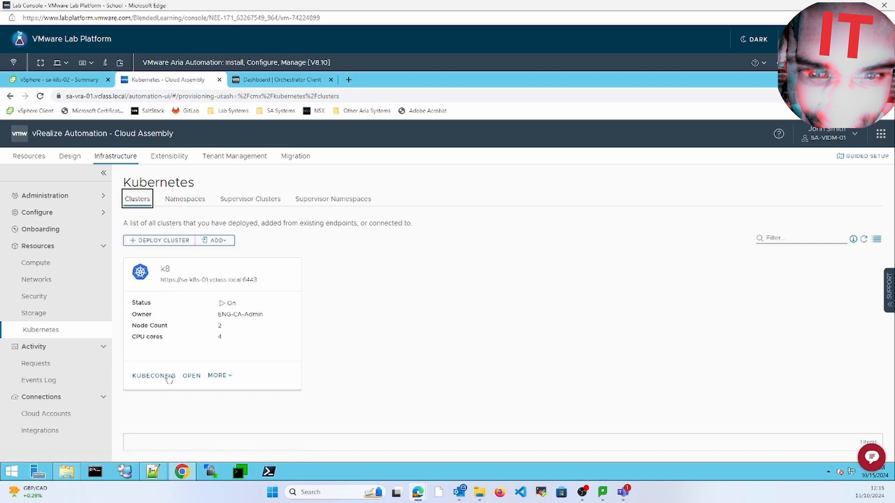
left_click(192, 376)
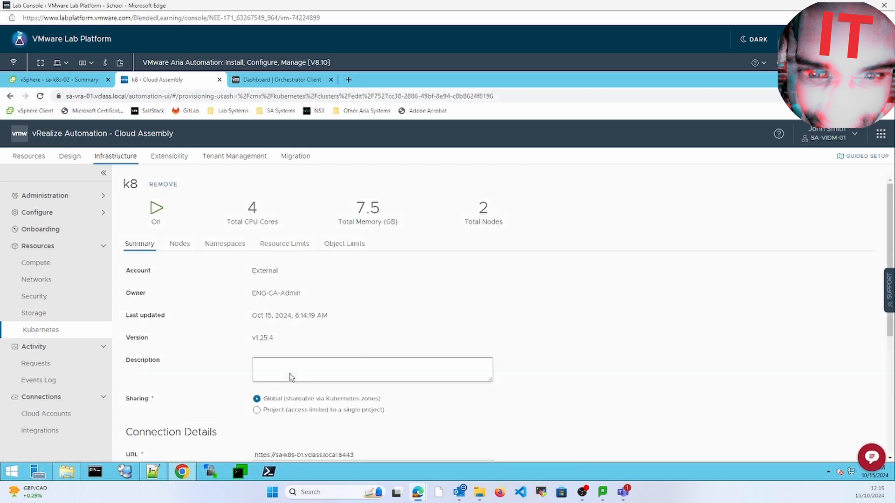
left_click(213, 242)
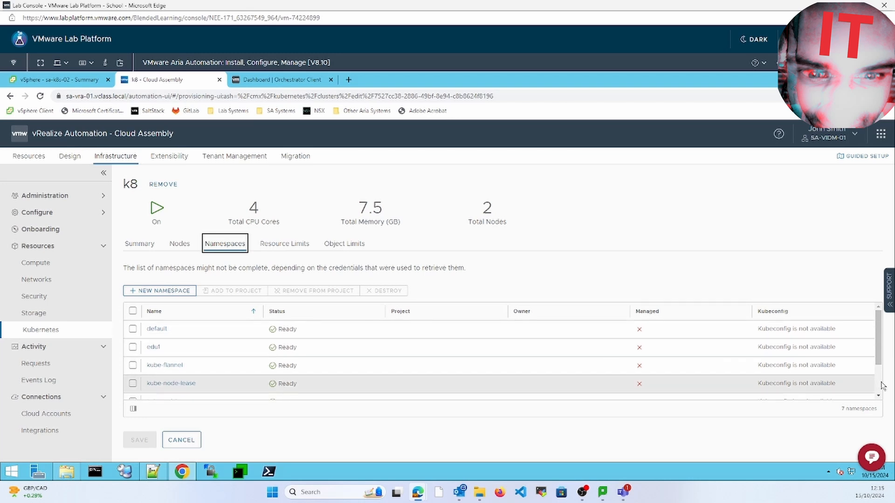
scroll(867, 373, "down", 3)
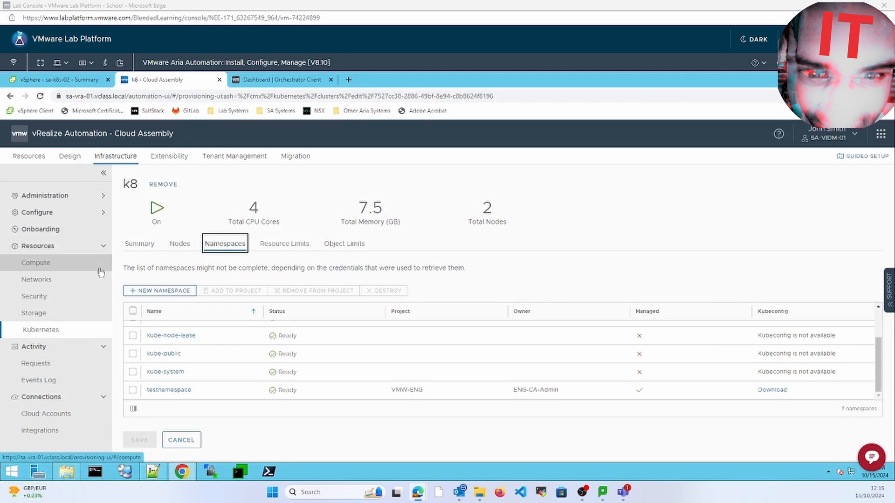
Start a new Kubernetes zone with the All external clusters account and name it K8zone.
left_click(101, 247)
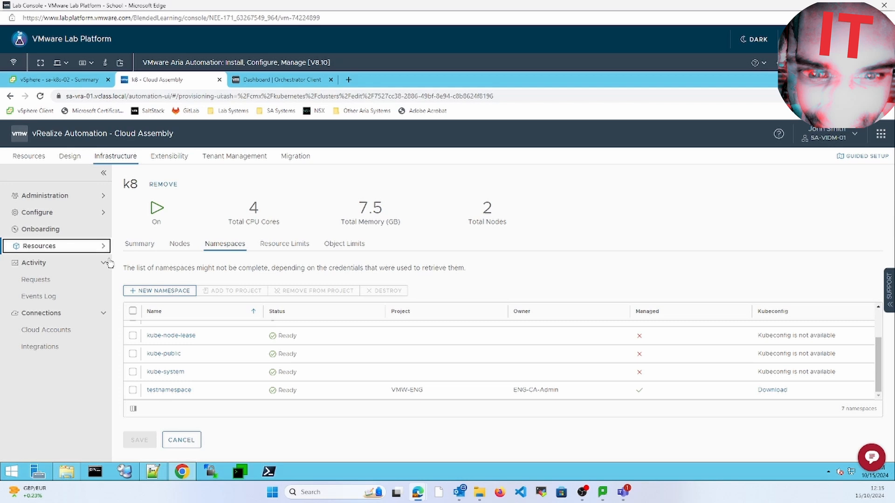
left_click(100, 247)
left_click(83, 216)
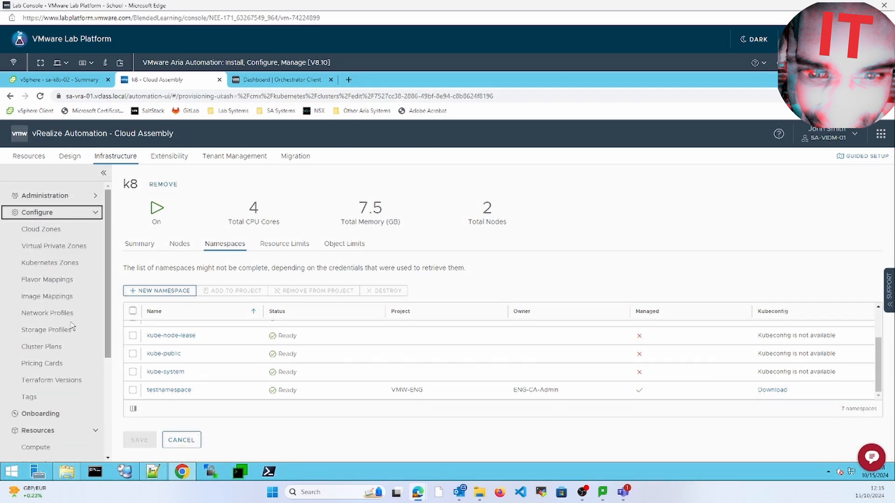
left_click(58, 269)
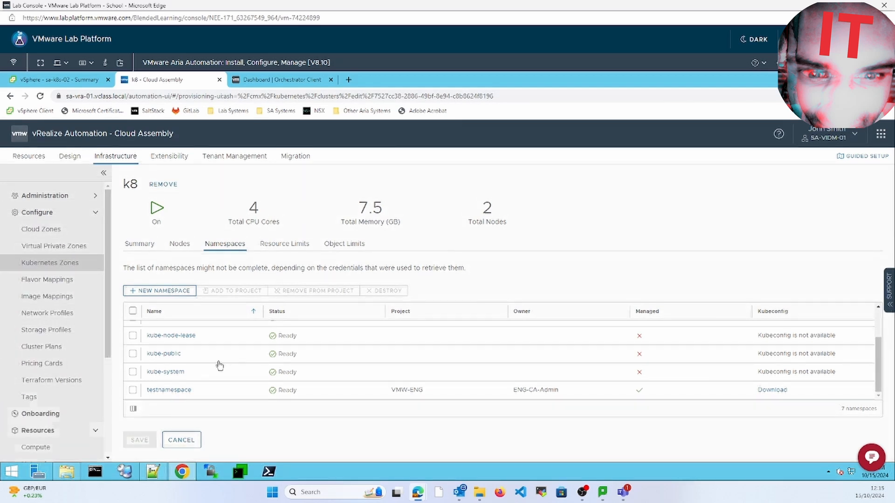
left_click(186, 205)
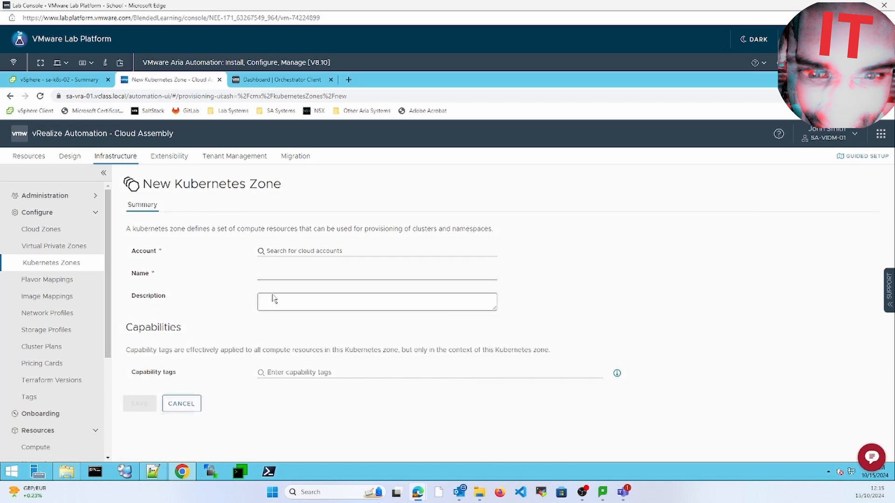
left_click(314, 251)
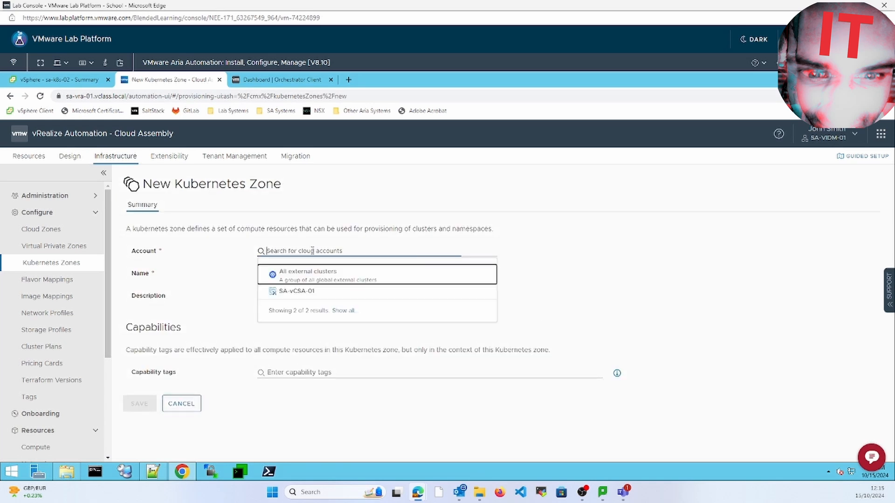
left_click(316, 275)
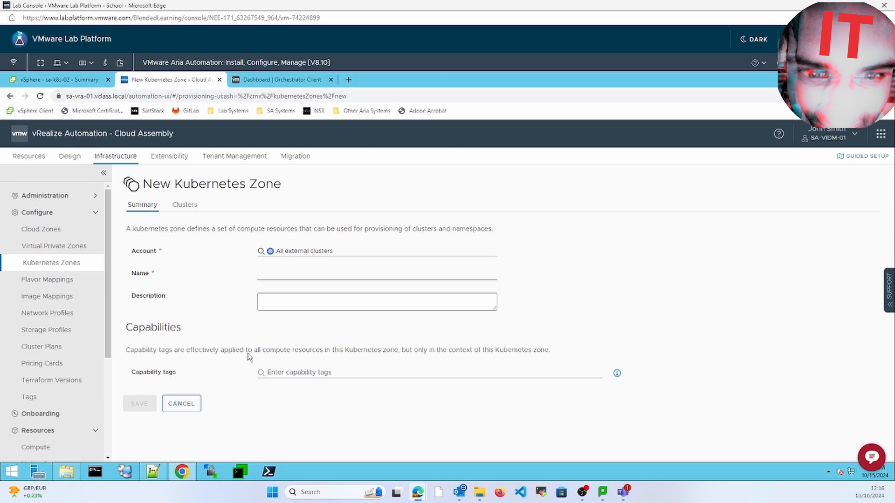
left_click(286, 273)
type("k8")
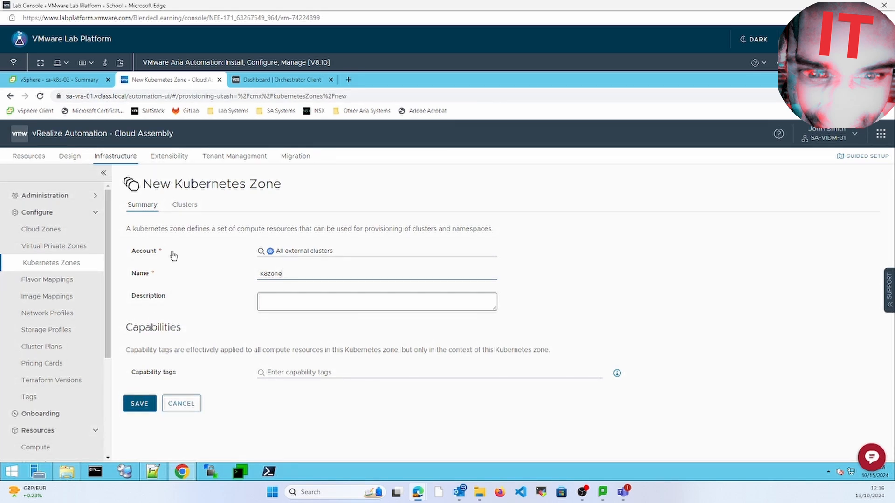
Add the k8 cluster to the new Kubernetes zone and save the zone.
left_click(183, 208)
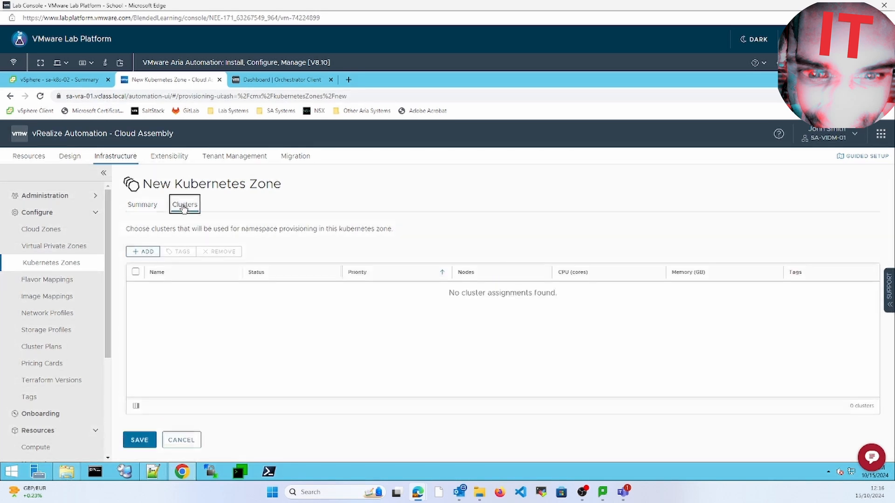
left_click(153, 254)
left_click(237, 343)
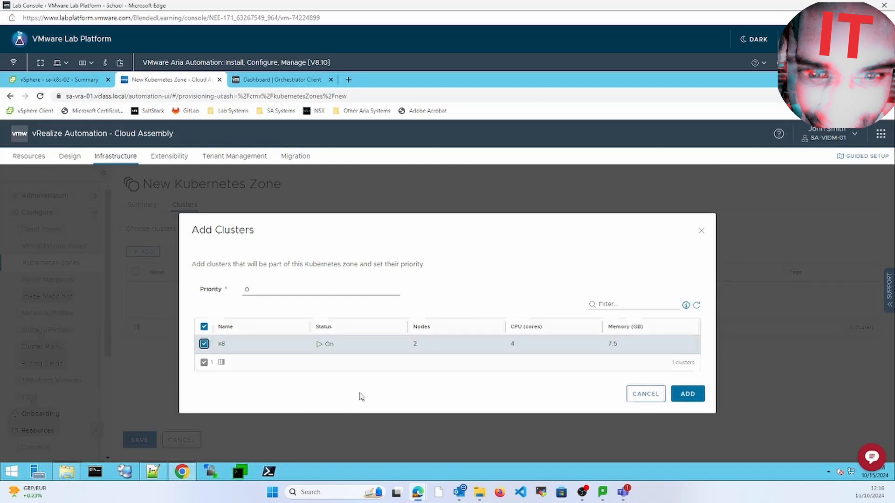
left_click(684, 395)
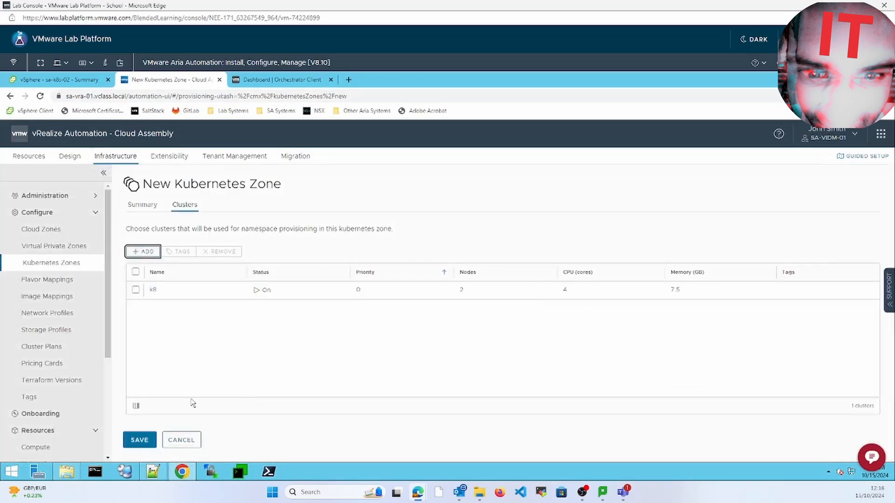
left_click(139, 440)
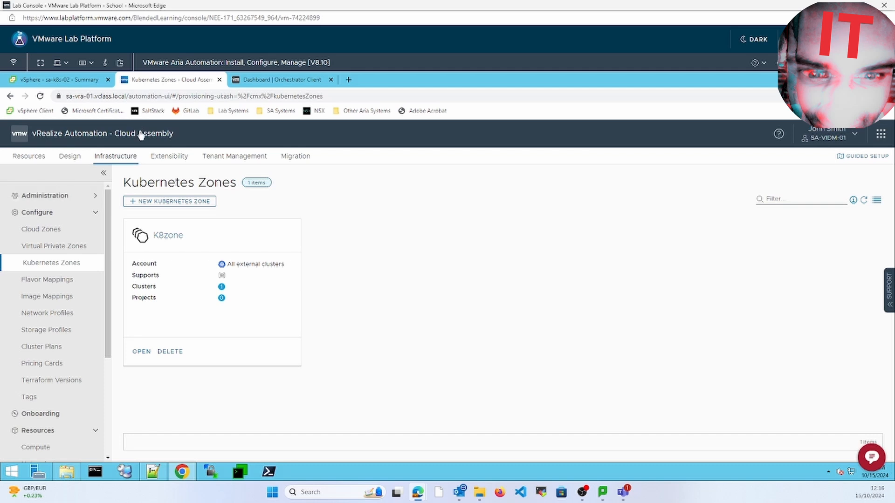
Add K8zone as a Kubernetes provisioning zone in the VMW-ENG project.
left_click(87, 196)
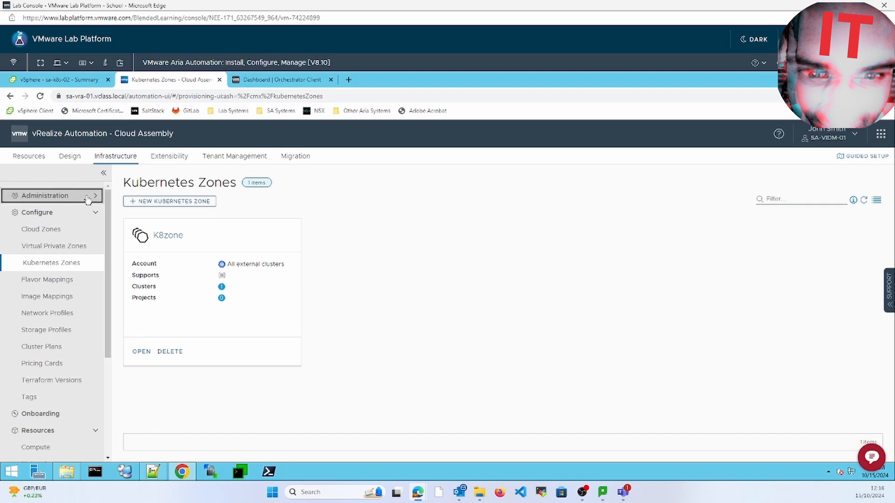
left_click(35, 212)
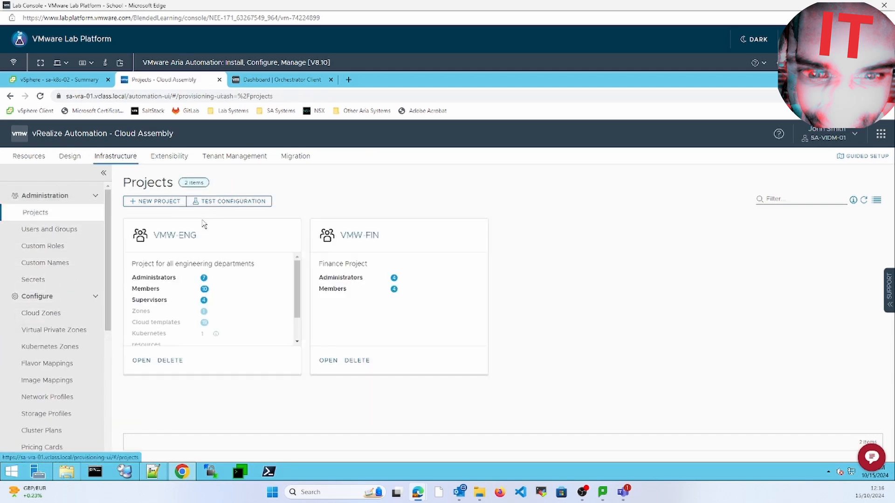
left_click(205, 252)
left_click(296, 203)
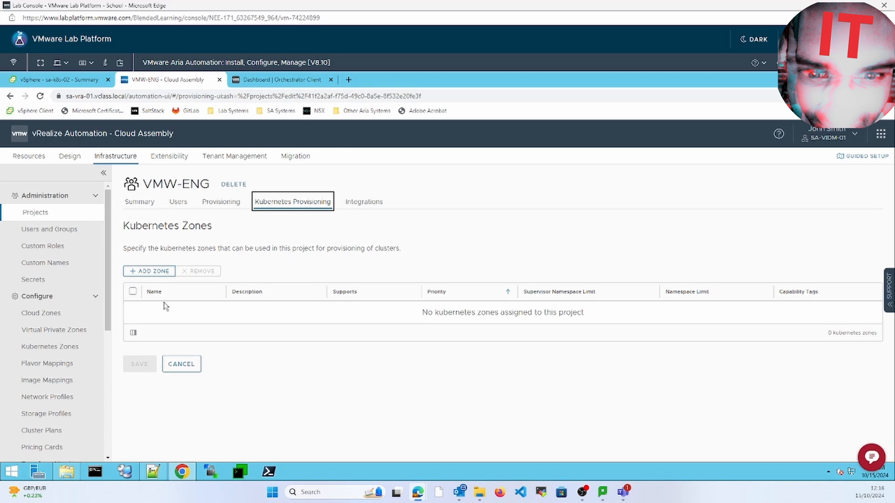
left_click(142, 271)
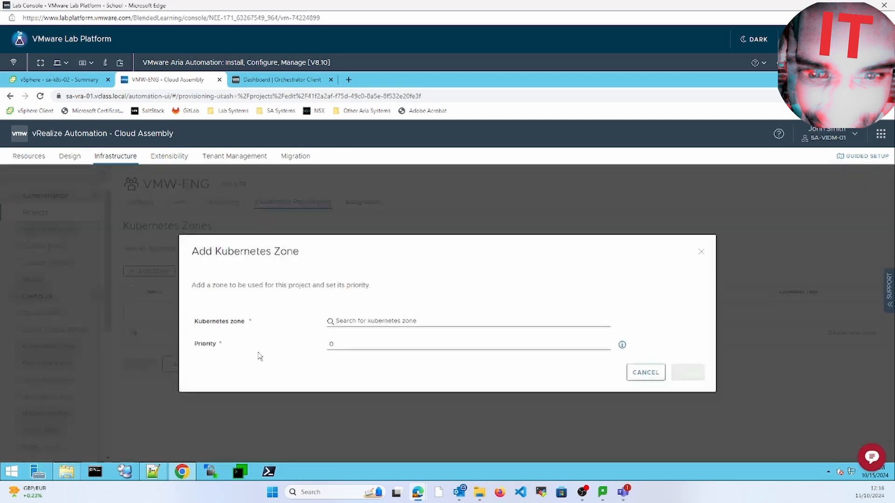
left_click(379, 320)
left_click(393, 349)
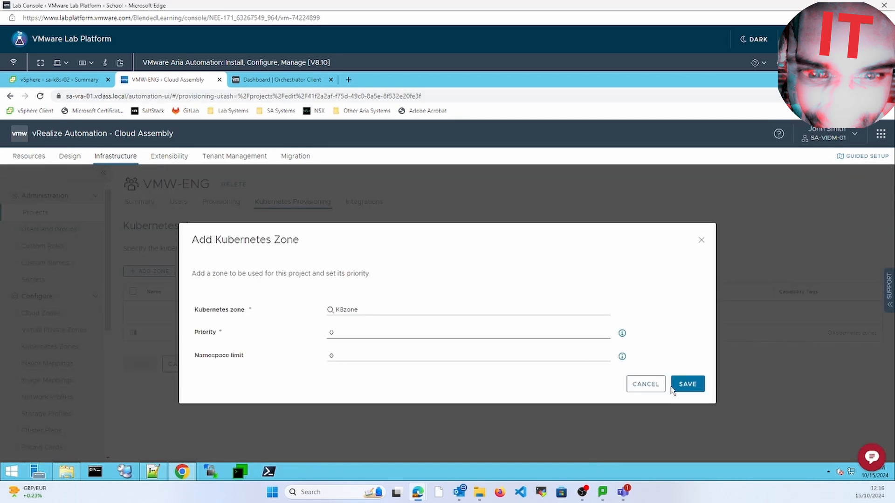
left_click(685, 374)
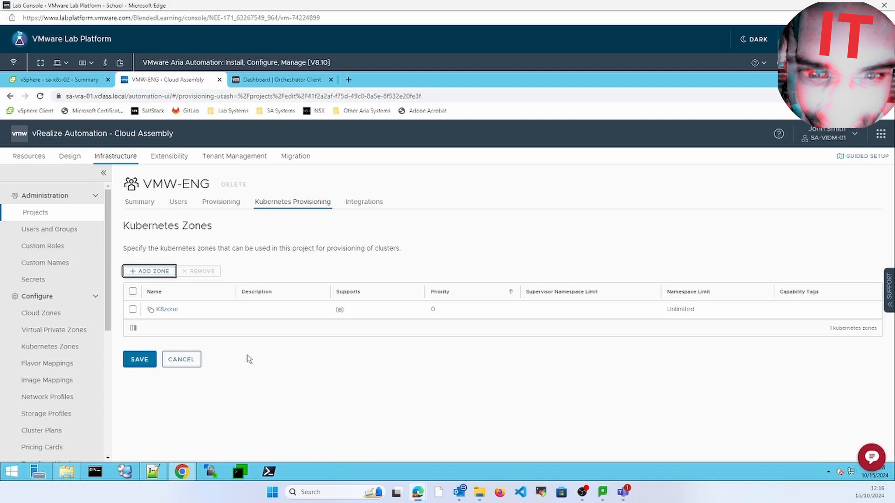
Create a blank-canvas cloud template named K8BNS in the VMW-ENG project.
left_click(70, 156)
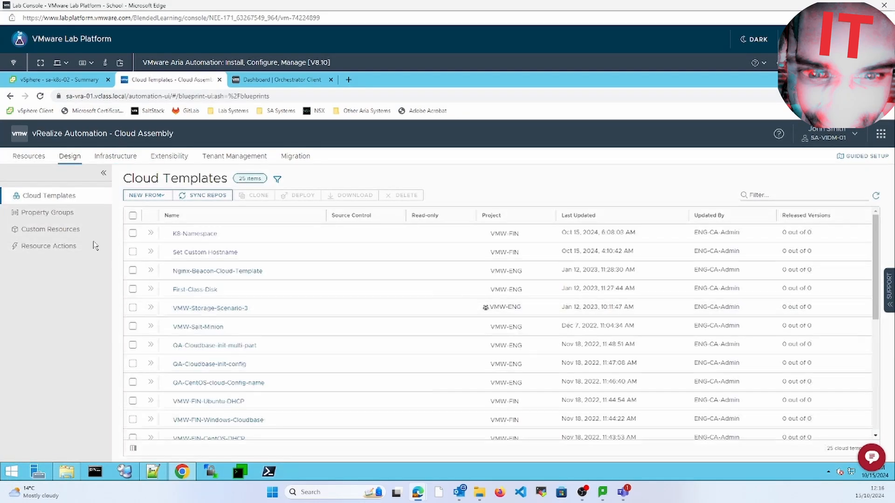
left_click(146, 195)
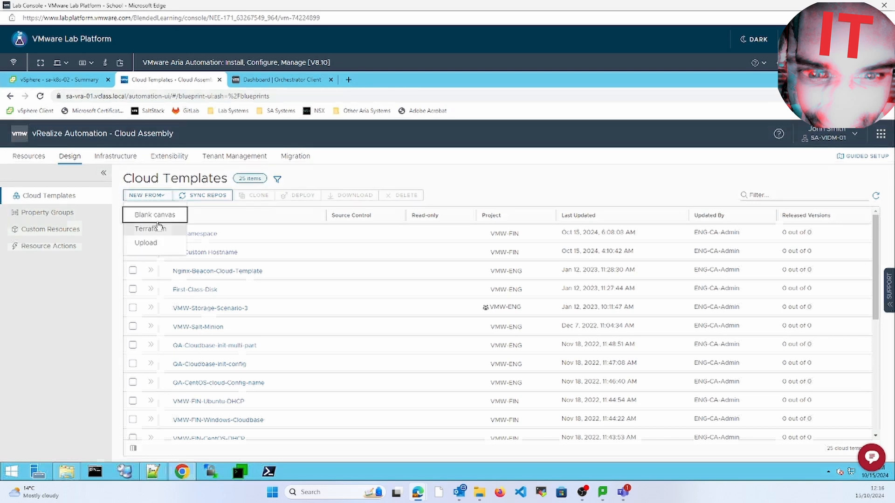
left_click(159, 215)
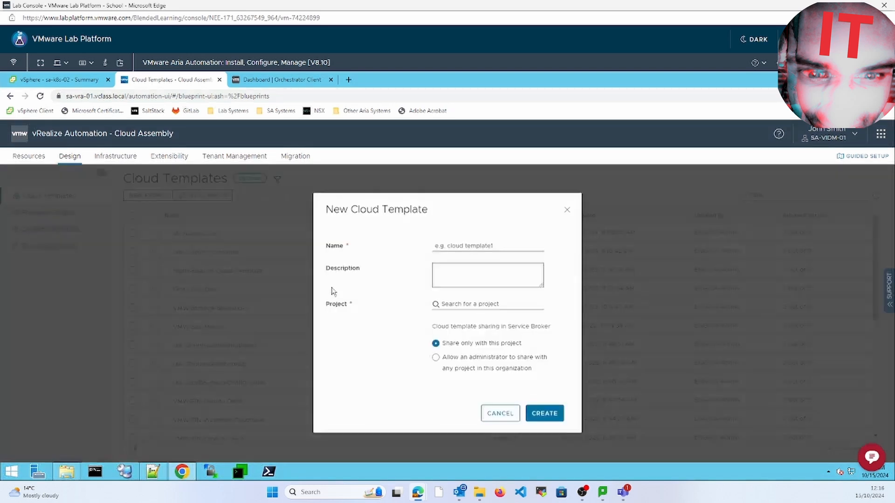
left_click(484, 246)
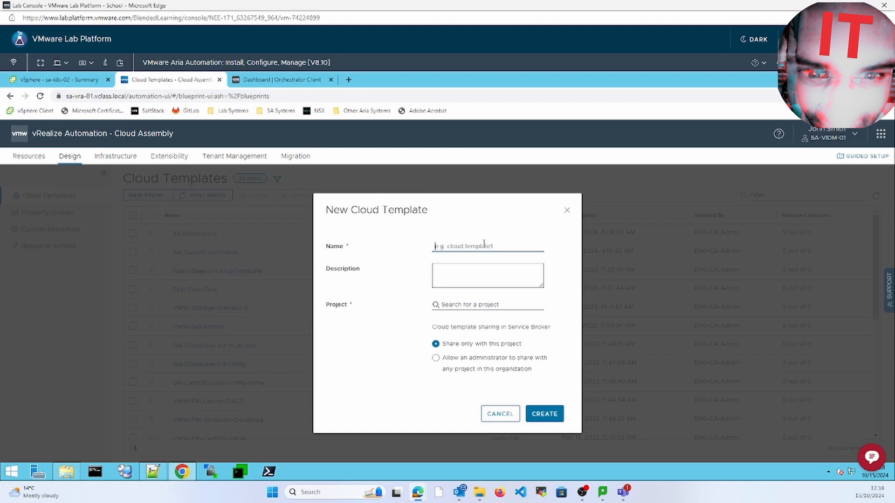
type("K8BNS")
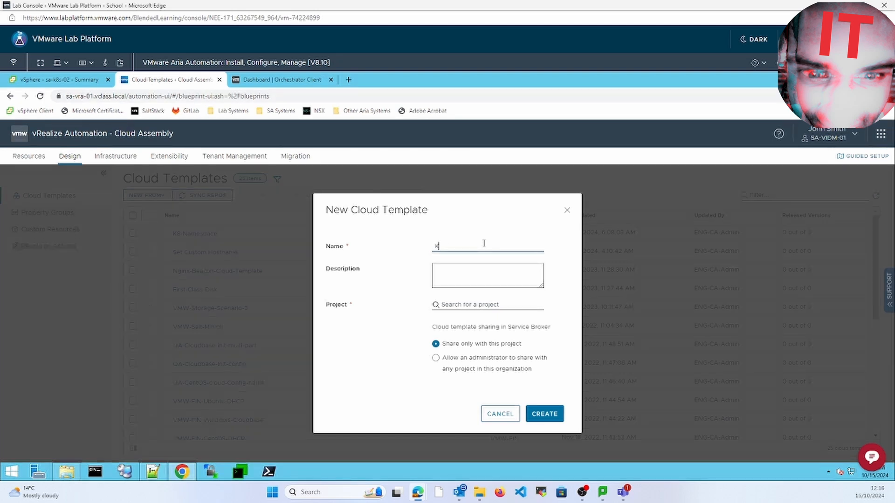
left_click(515, 305)
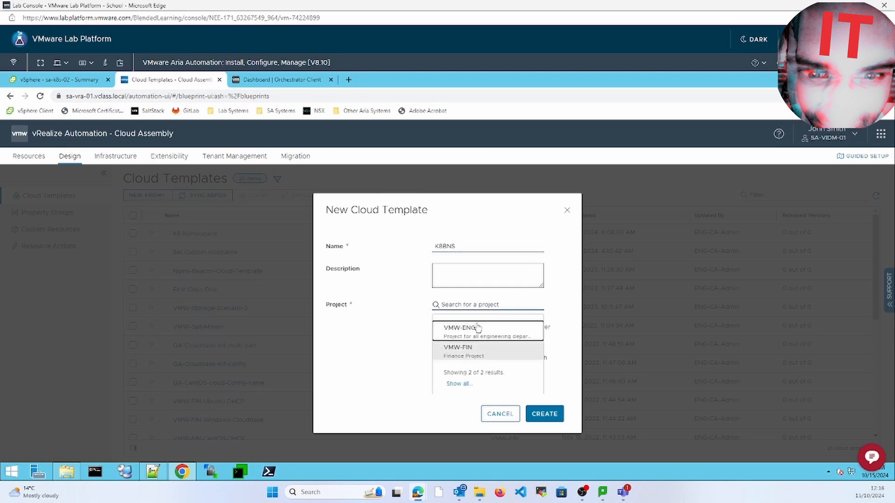
left_click(494, 356)
left_click(556, 413)
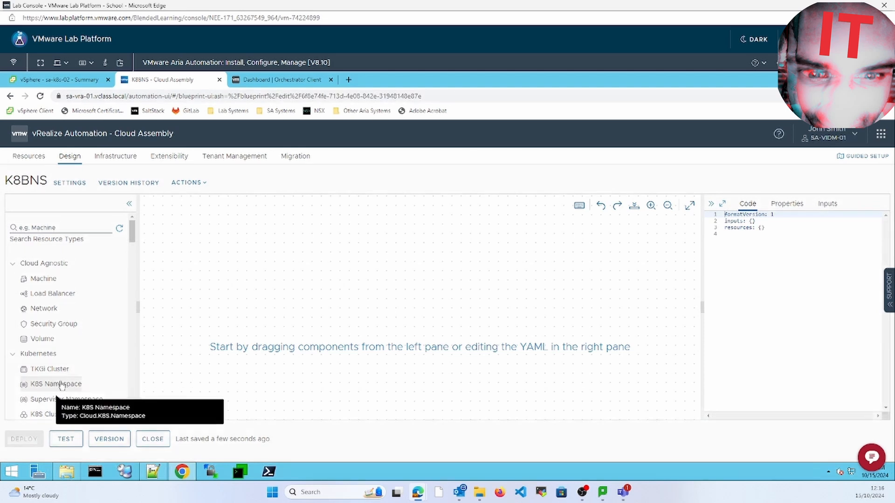
Add a K8S Namespace resource to the template canvas and set its name property to 'test01ns' in the code.
left_click_drag(56, 383, 183, 323)
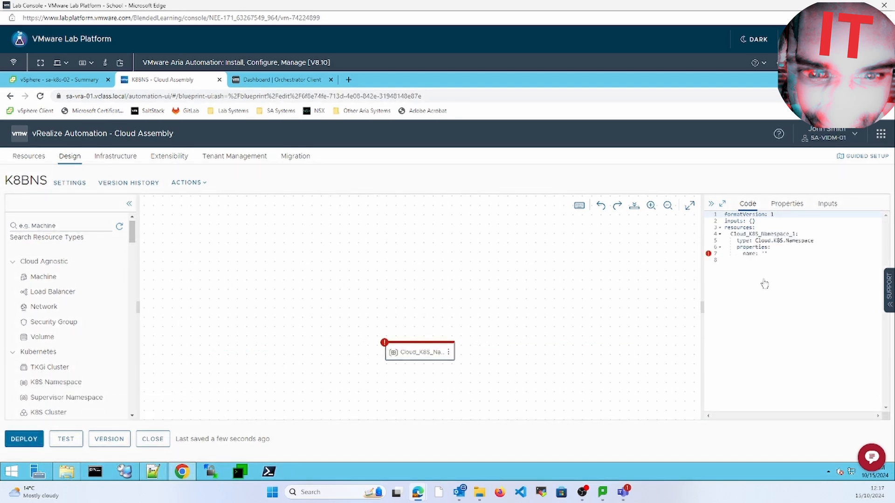
left_click(765, 256)
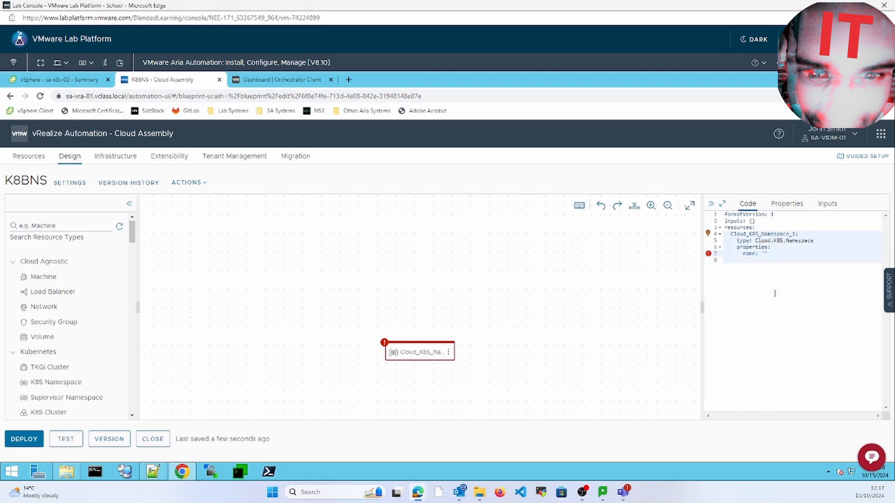
type("test01ns")
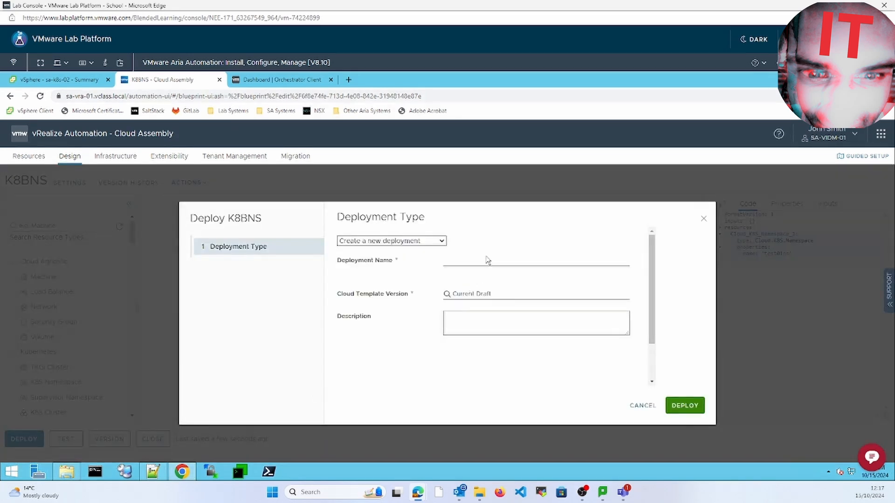
Deploy the current draft as a new deployment named testk8 and open the deployment's history.
left_click(487, 257)
type("testk9")
left_click(685, 402)
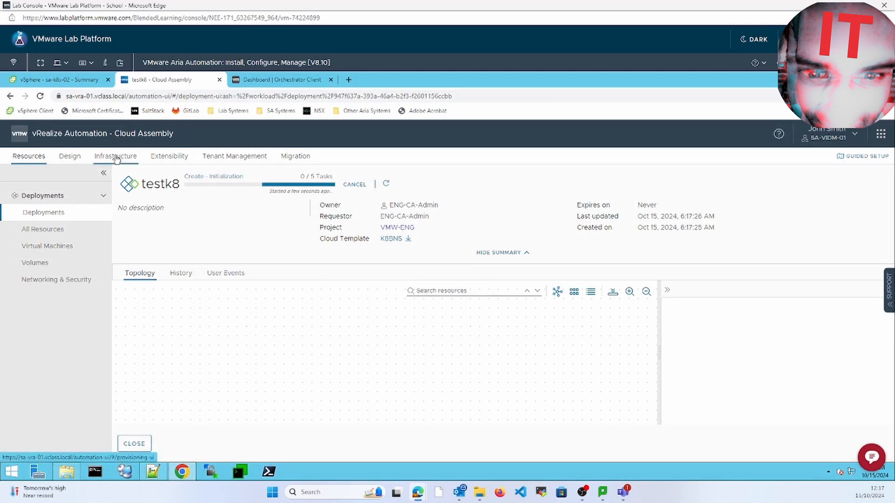
left_click(180, 266)
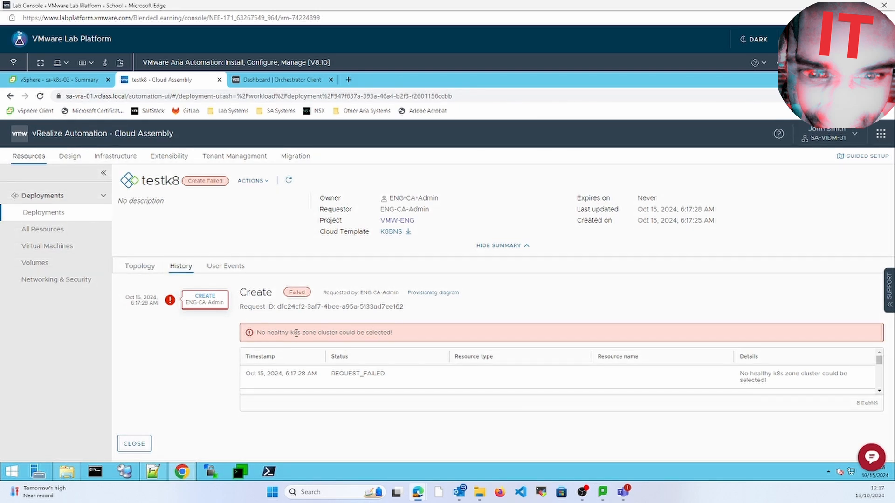
Return to the VMW-ENG project's Kubernetes provisioning settings, keep the unsaved K8zone assignment and save the project.
left_click(115, 156)
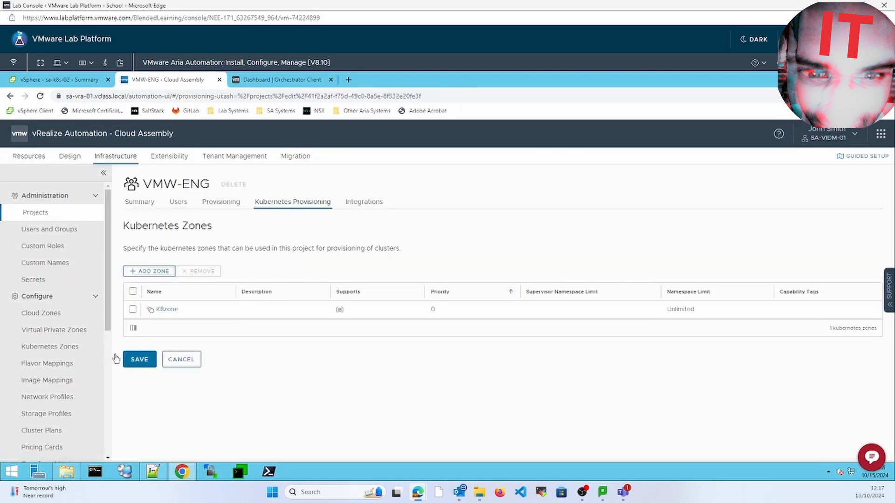
scroll(108, 356, "down", 5)
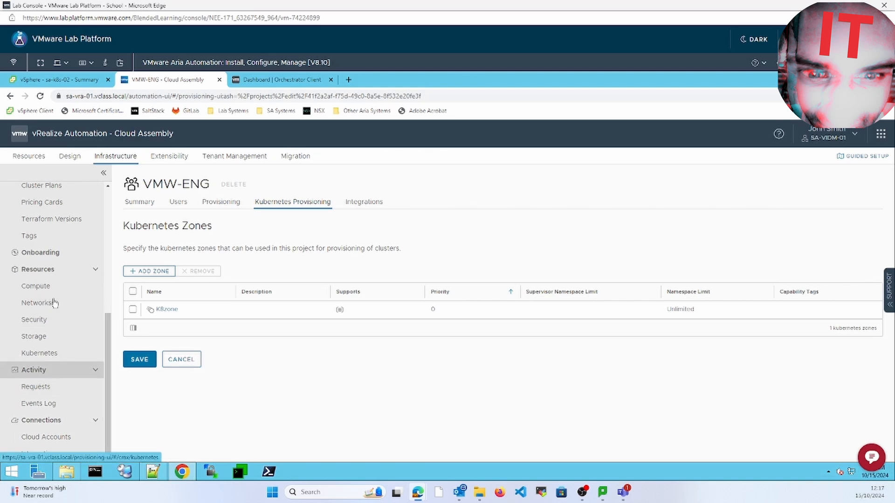
left_click(57, 352)
left_click(57, 353)
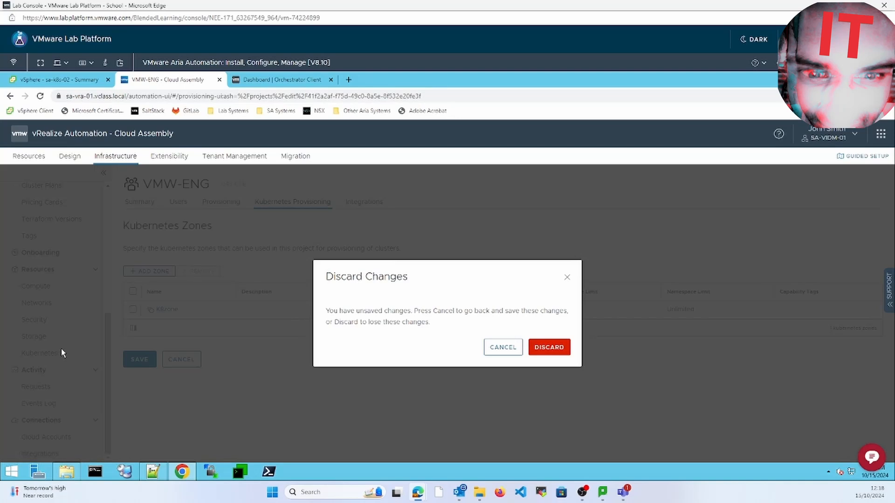
left_click(507, 350)
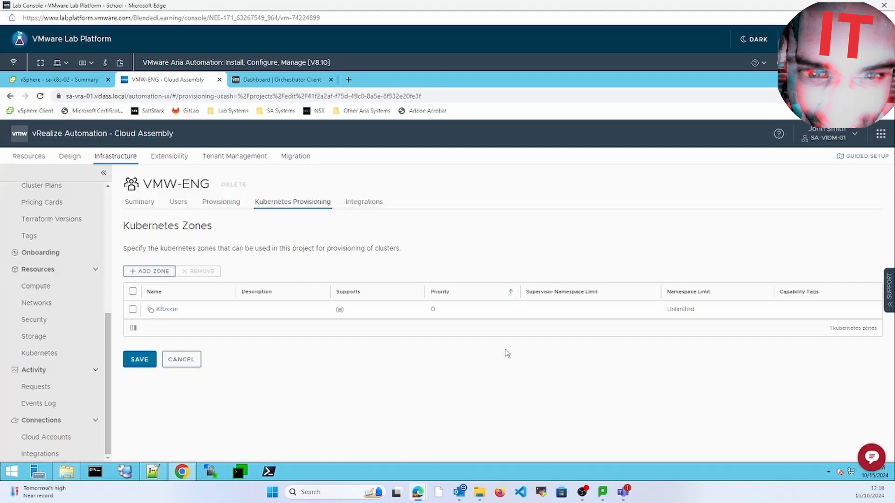
left_click(140, 360)
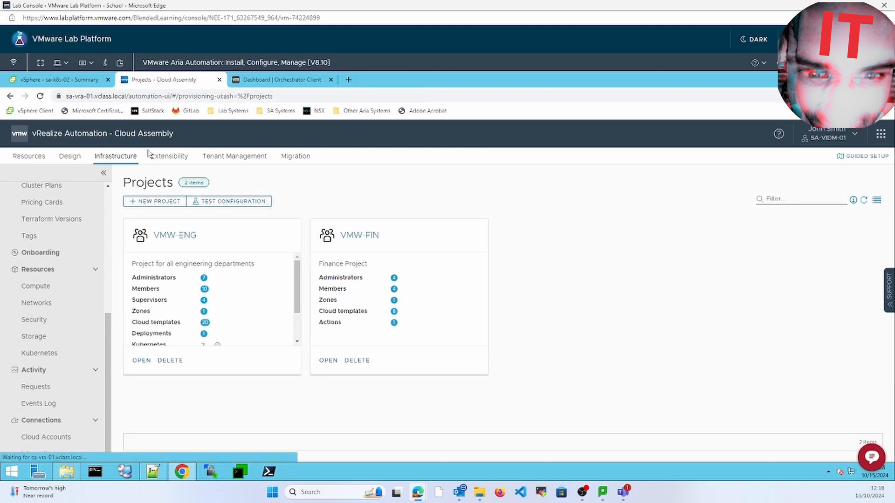
left_click(77, 80)
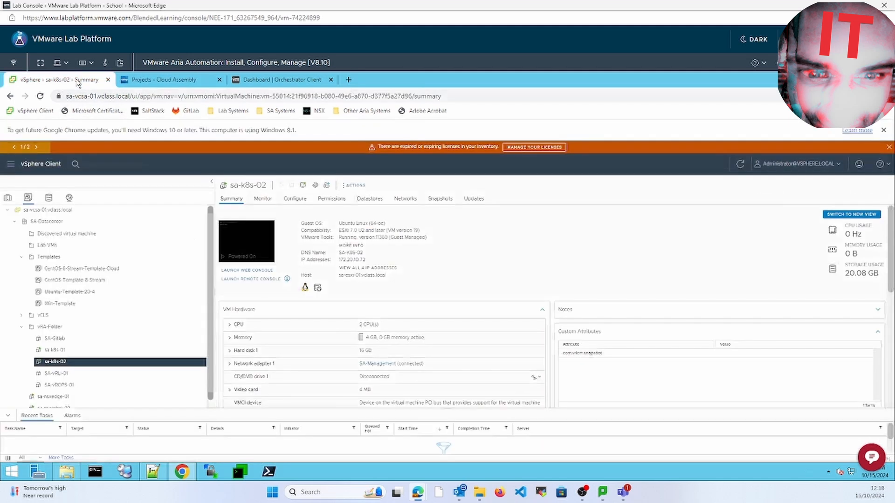
left_click(149, 80)
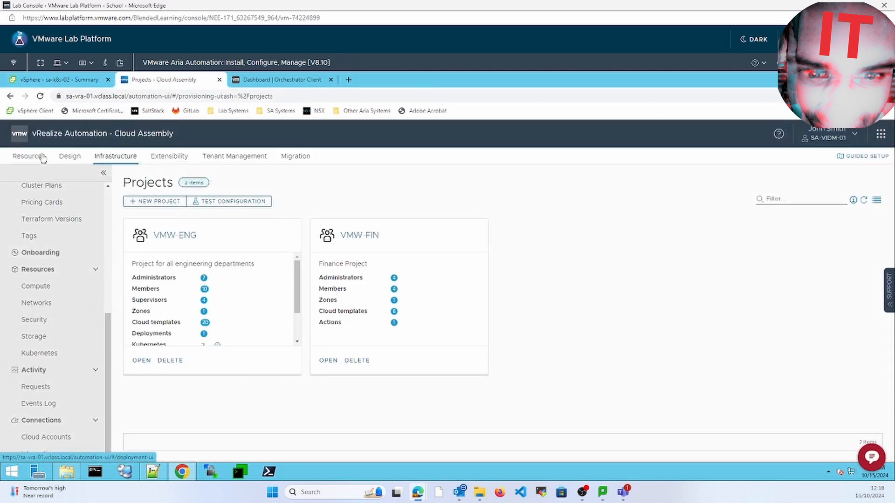
Deploy the current draft of the K8BNS template as a new deployment named test1ns1.
left_click(70, 156)
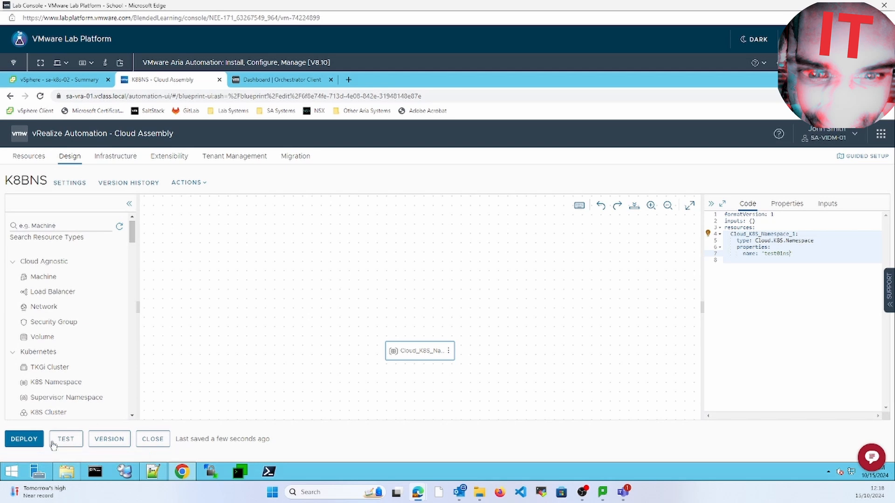
left_click(24, 438)
left_click(488, 259)
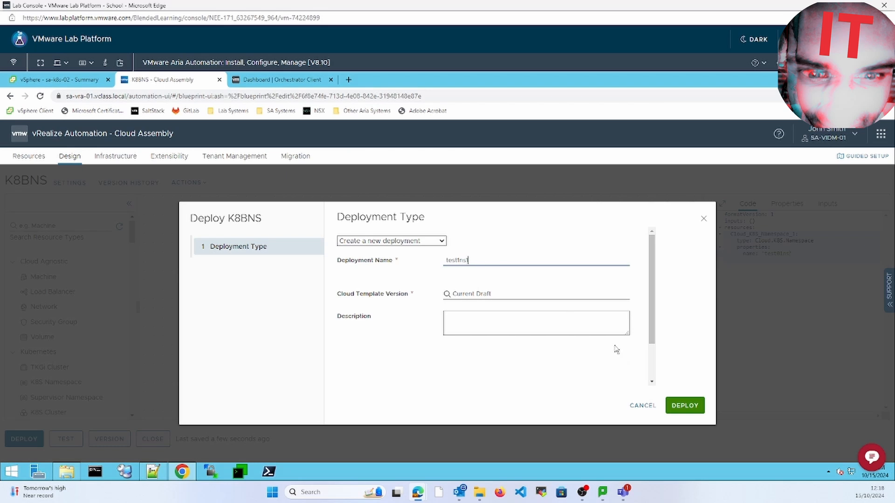
type("test1ns1")
left_click(694, 401)
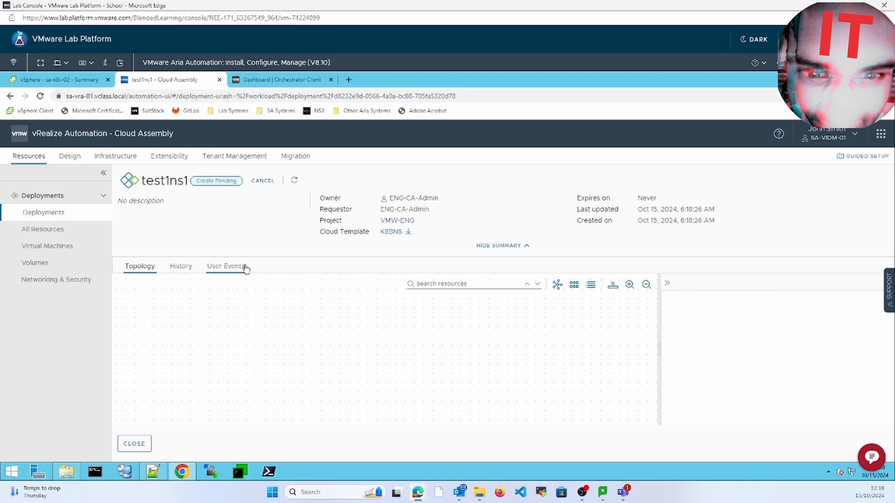
Review the namespace name in the code of the deployment's K8BNS cloud template and return to the test1ns1 deployment.
left_click(408, 232)
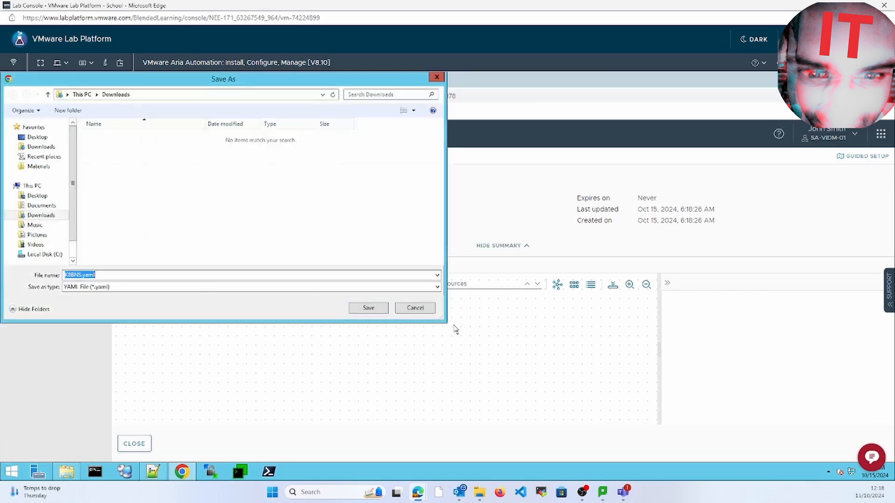
left_click(368, 308)
left_click(392, 232)
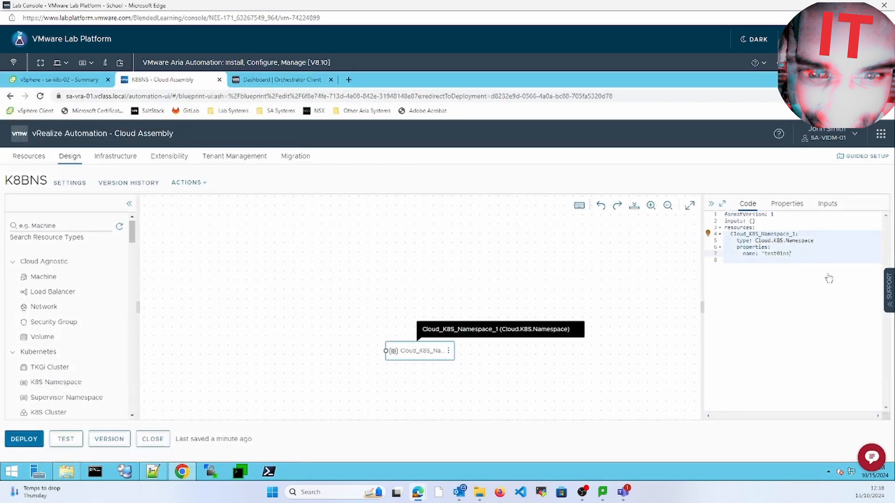
double_click(779, 253)
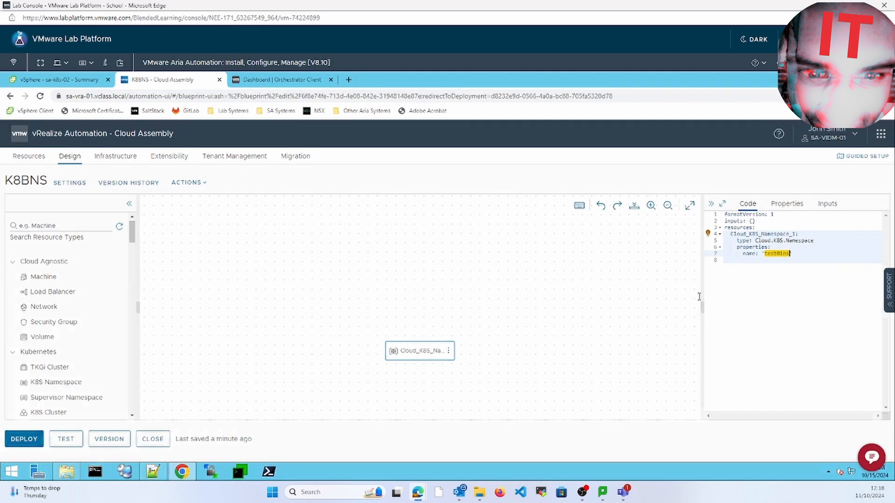
left_click(29, 157)
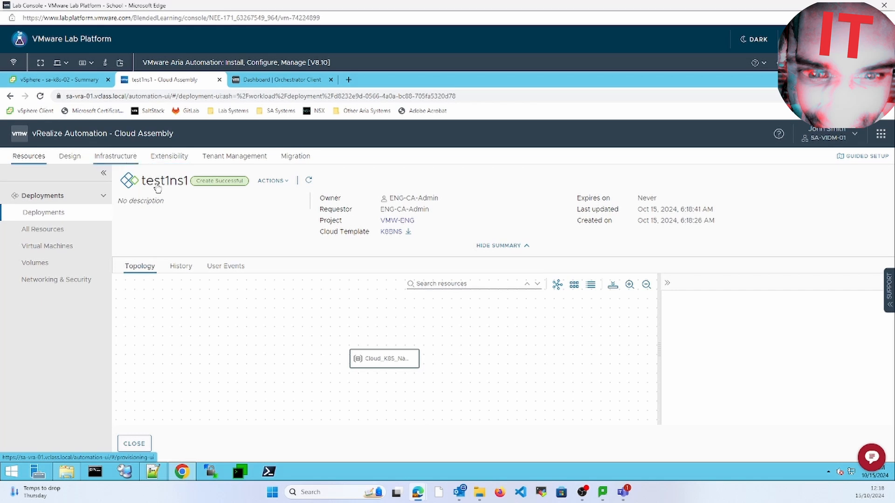
Open the k8 cluster's details from the Kubernetes resources and check its namespace list for test01ns.
left_click(116, 156)
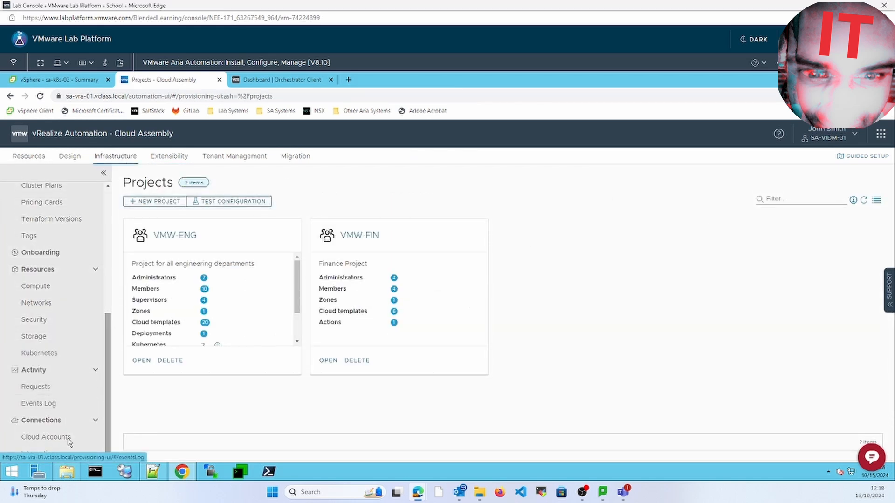
left_click(88, 270)
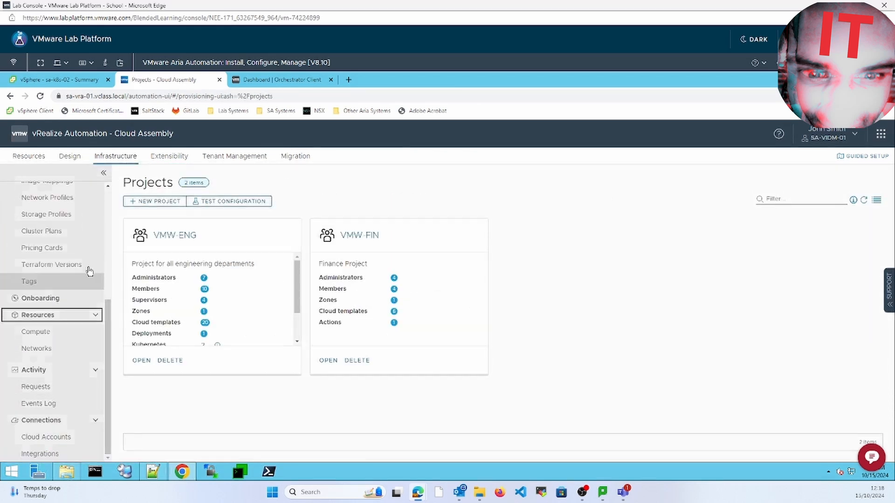
left_click(56, 352)
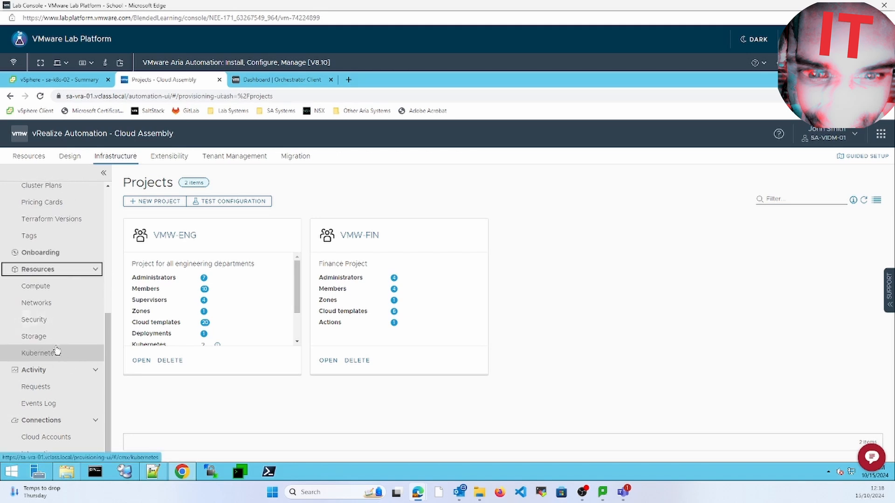
left_click(56, 352)
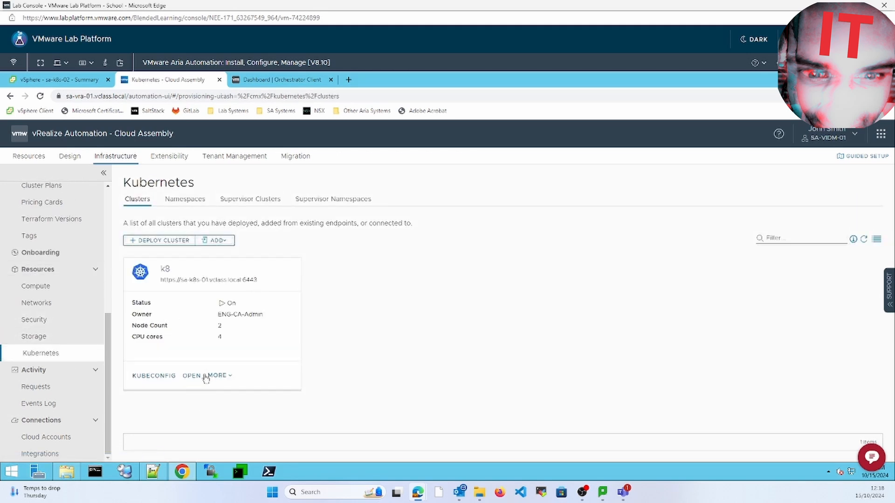
left_click(191, 376)
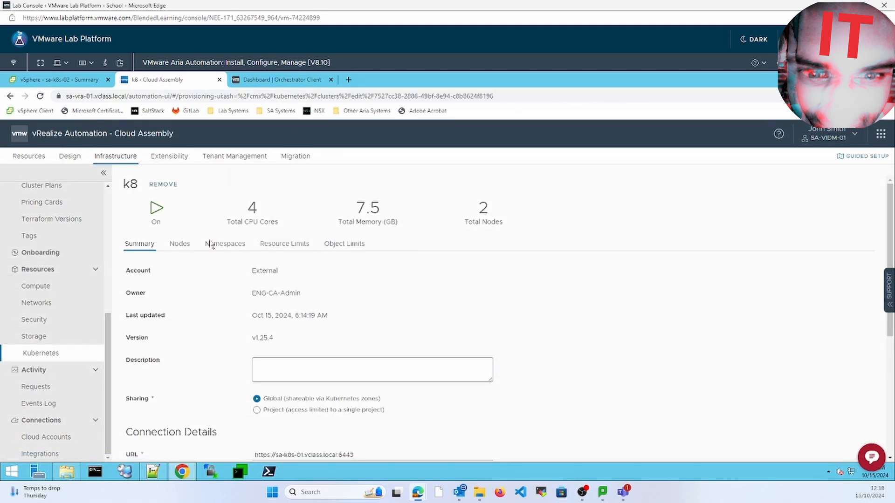
left_click(212, 245)
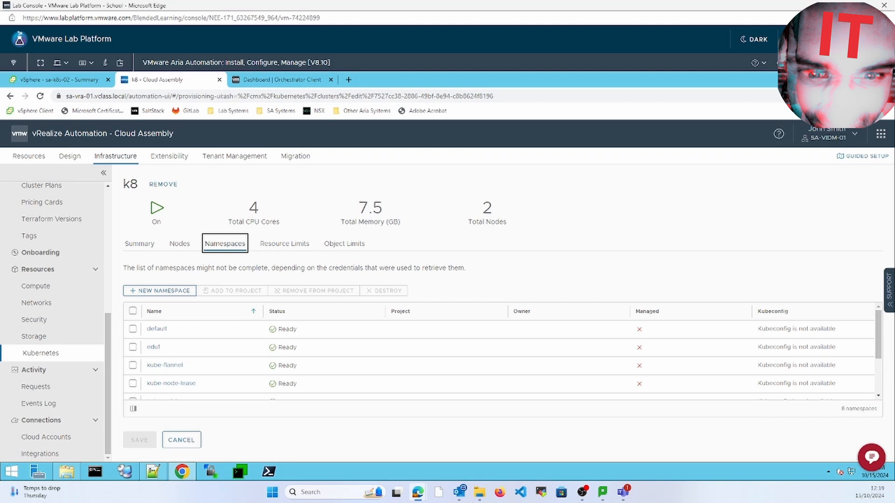
scroll(880, 385, "down", 3)
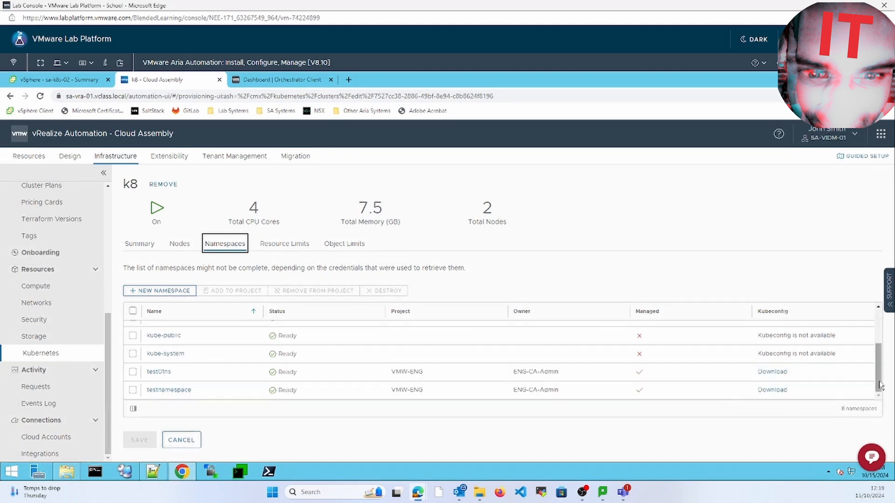